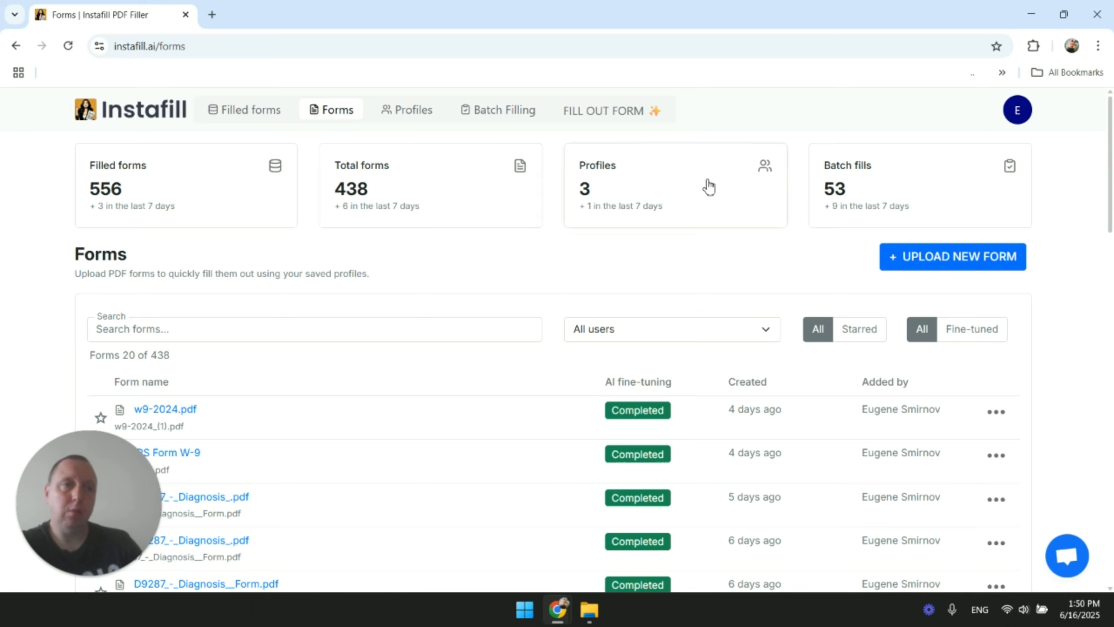
Step: Upload "Form 69-006, Planting Report.pdf" as a new form and check the batch source file in the Downloads folder
left_click(916, 259)
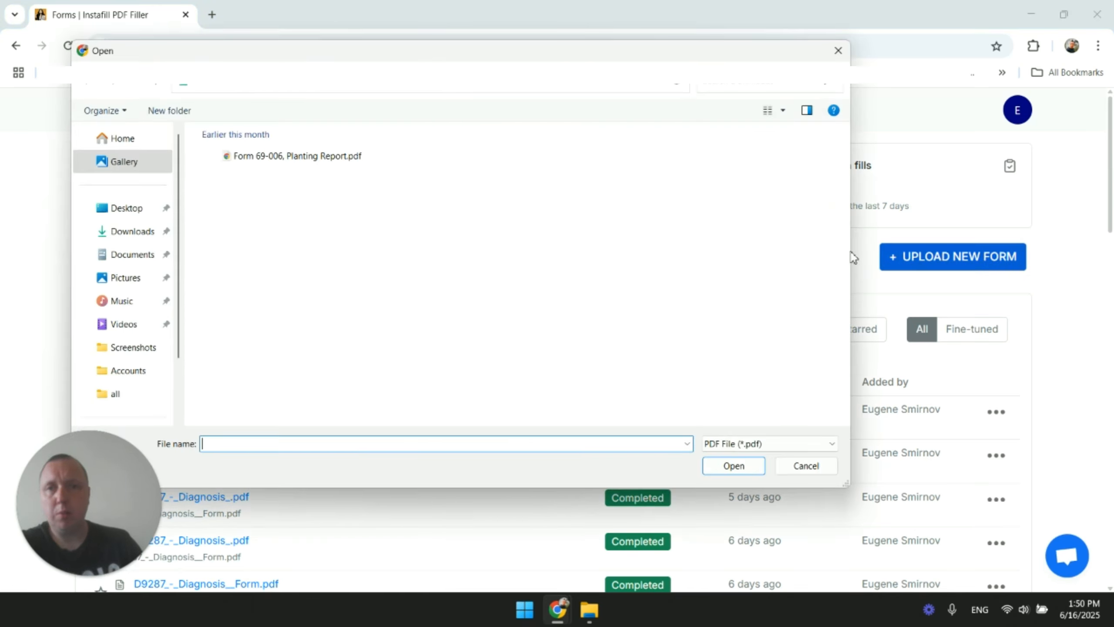
left_click(311, 166)
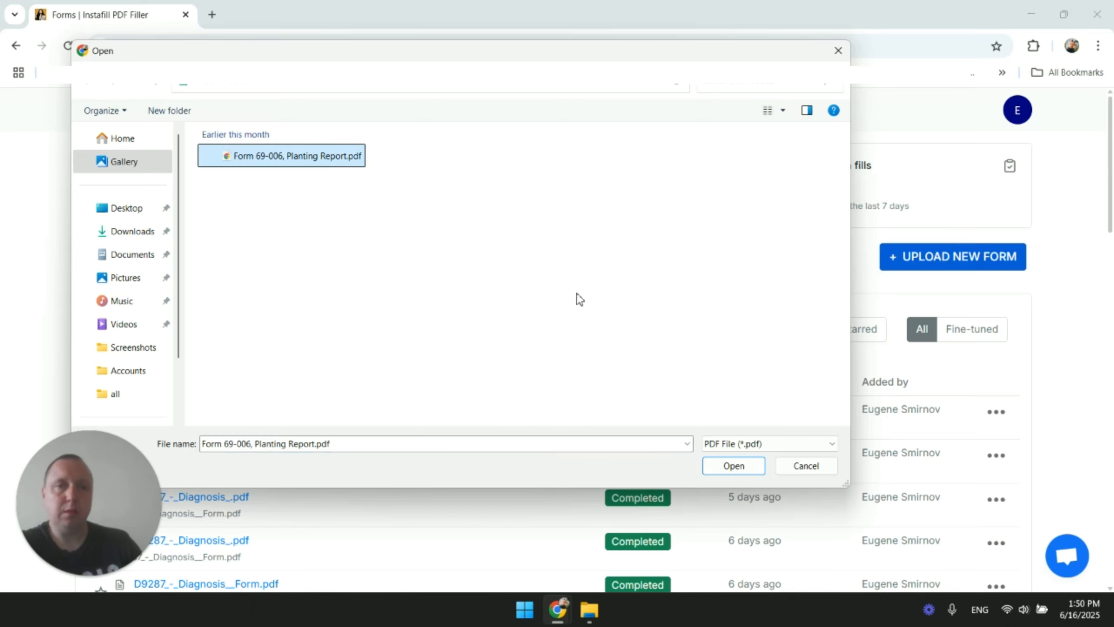
left_click(733, 466)
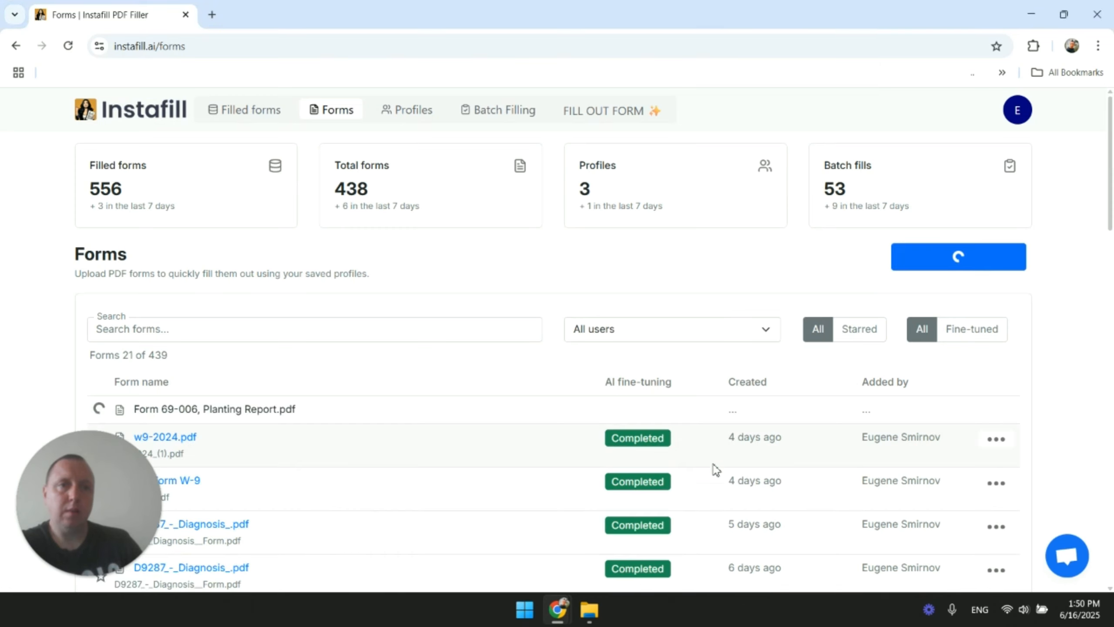
left_click(590, 610)
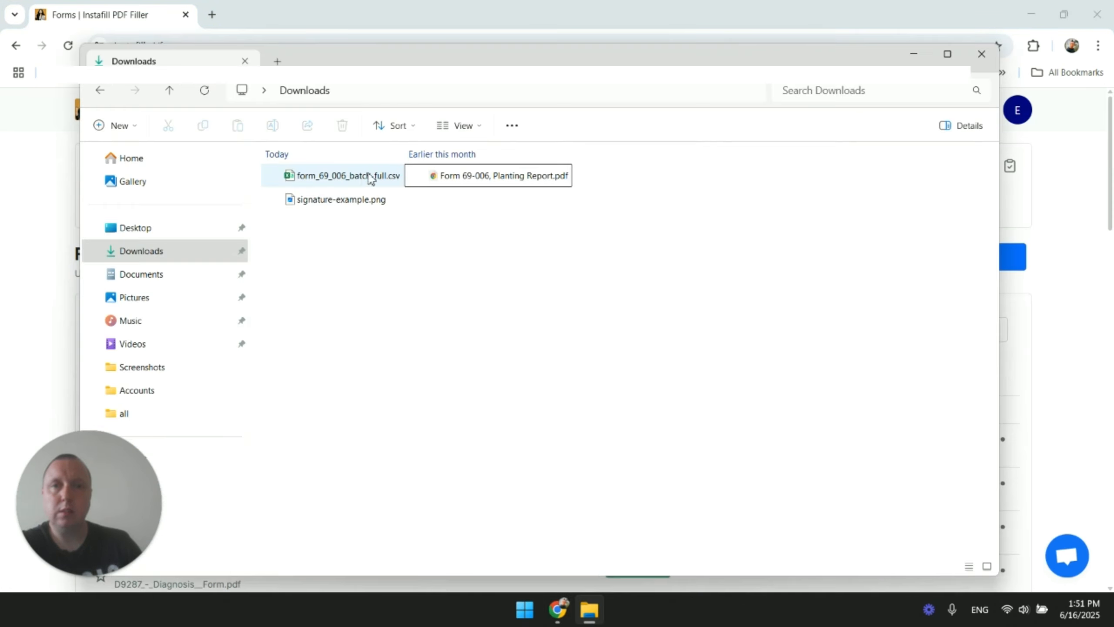
left_click(908, 54)
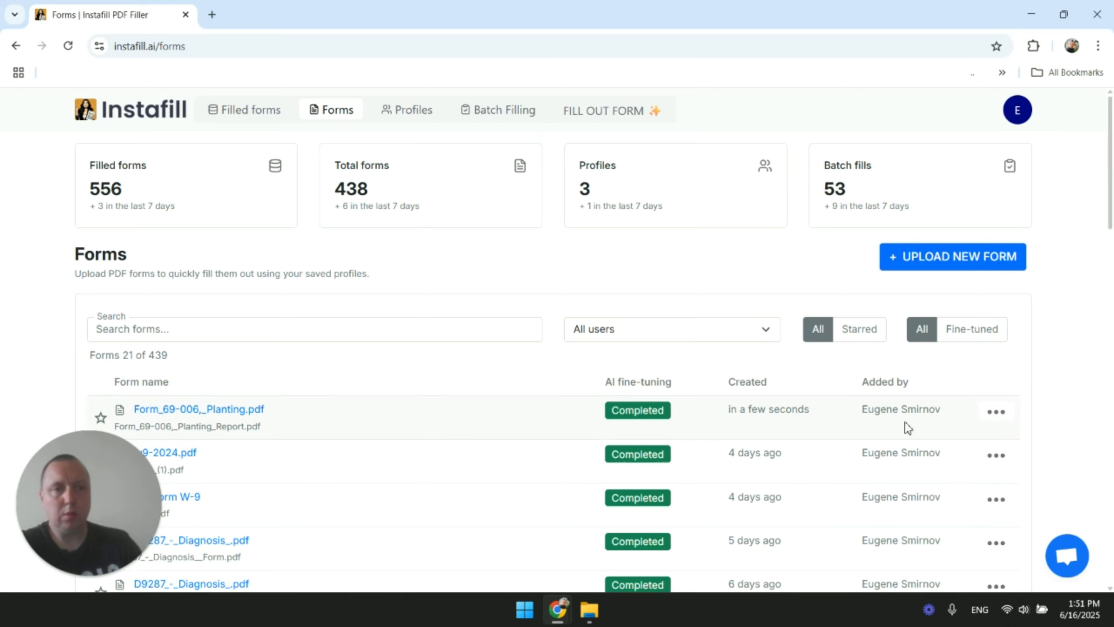
Step: Start filling out the uploaded planting form in batch and supply form_69_006_batch_full.csv as the source file
left_click(1003, 420)
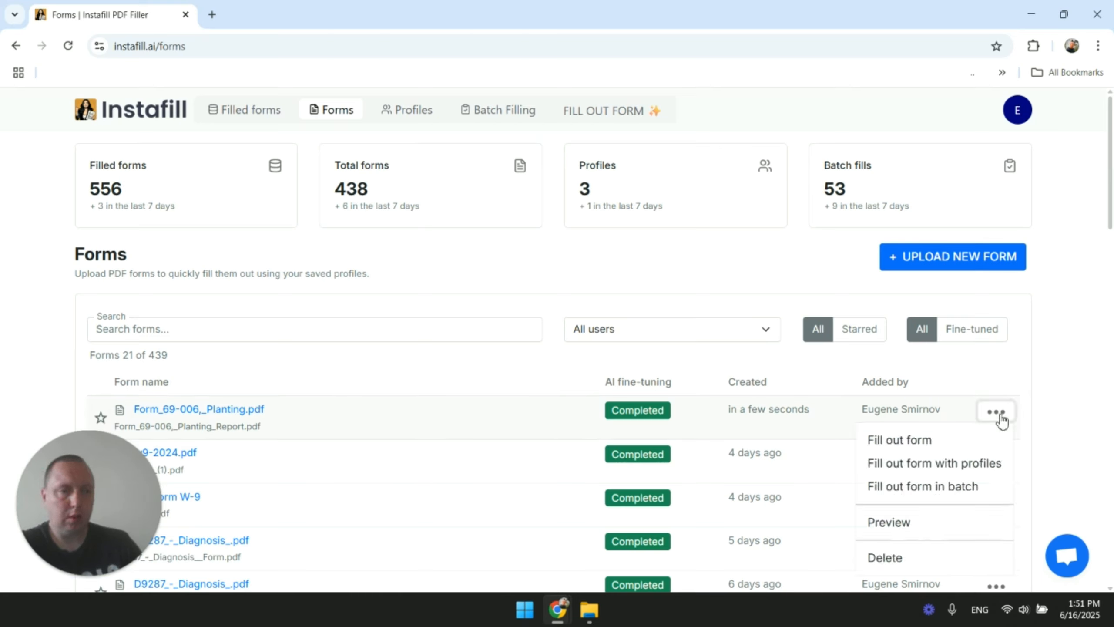
left_click(942, 487)
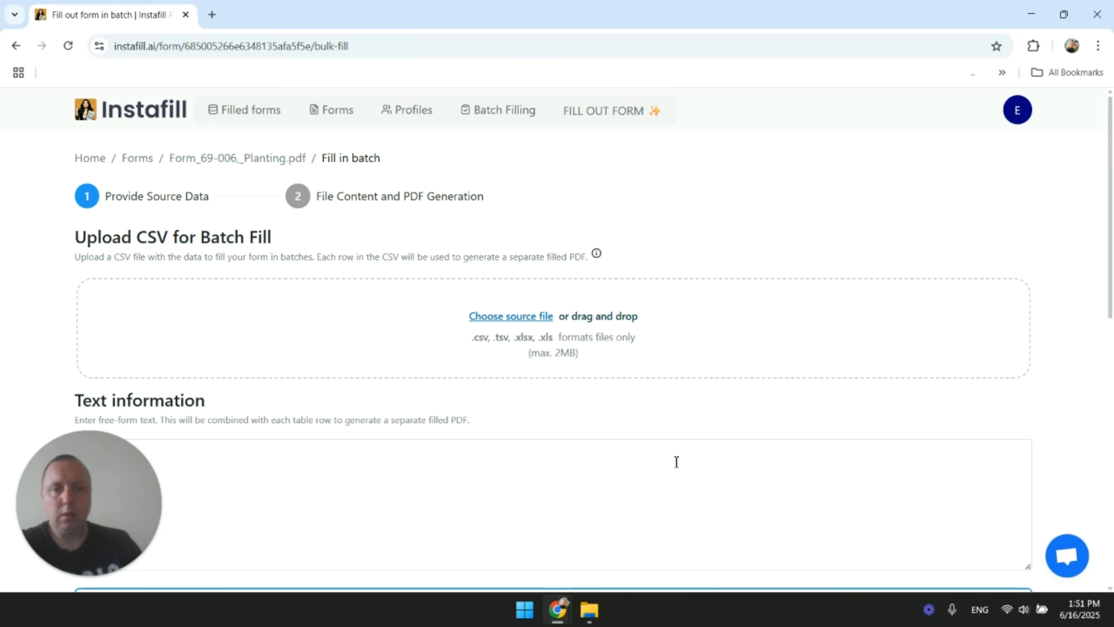
left_click_drag(470, 420, 66, 393)
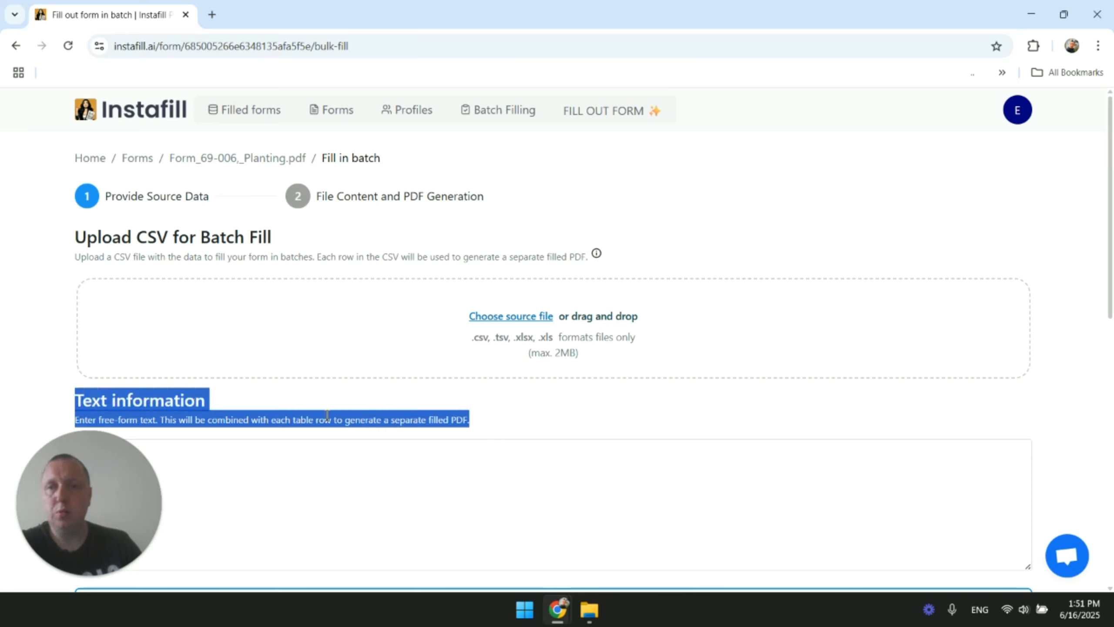
left_click(385, 418)
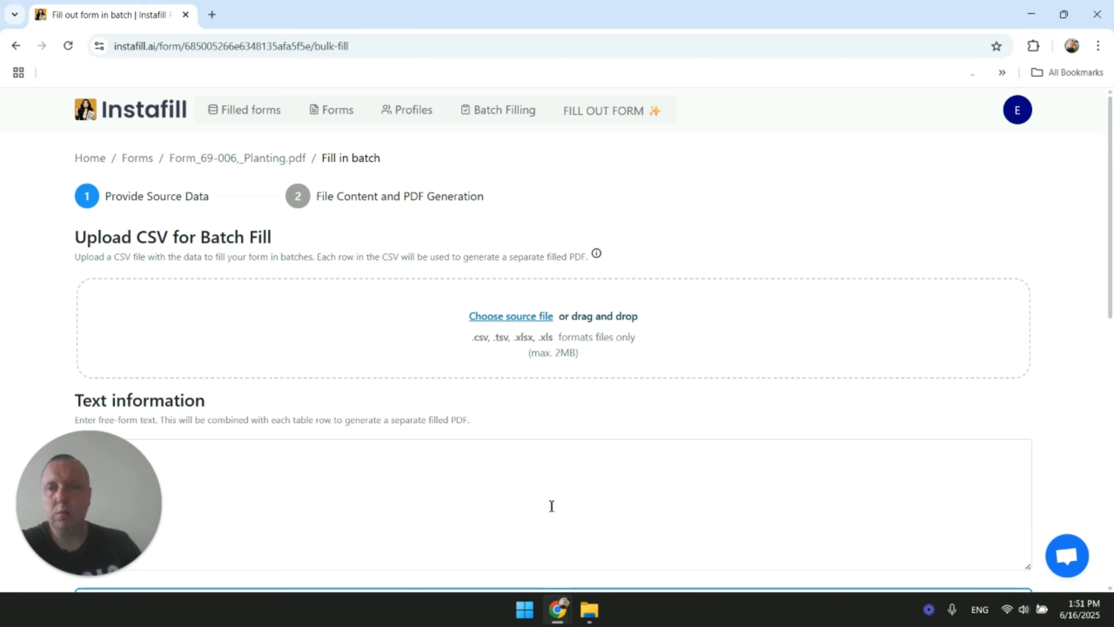
left_click(533, 318)
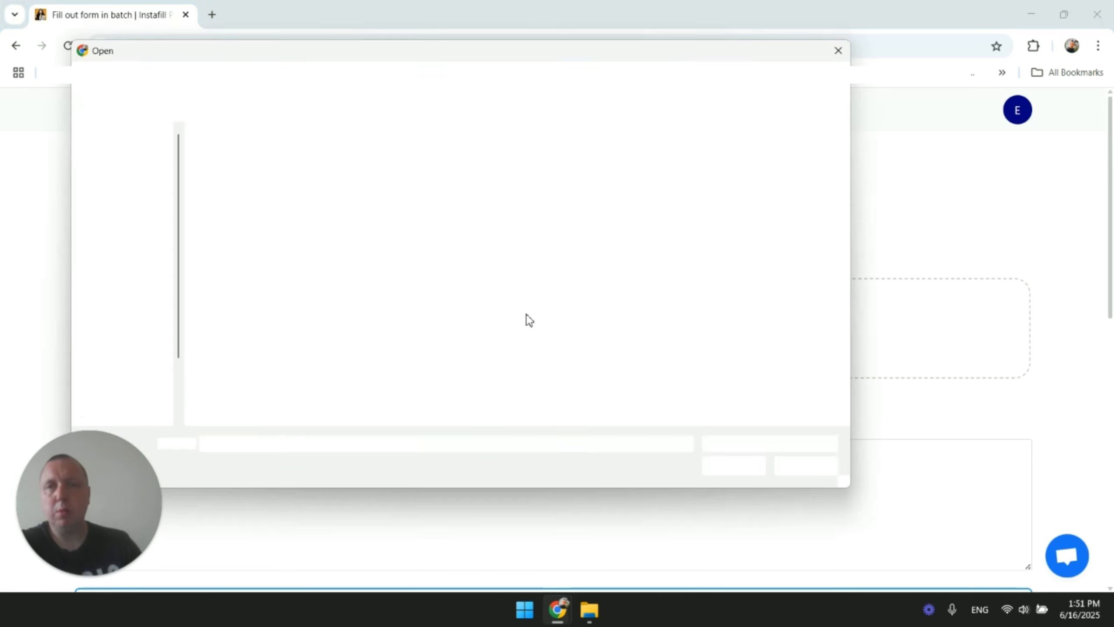
double_click(306, 163)
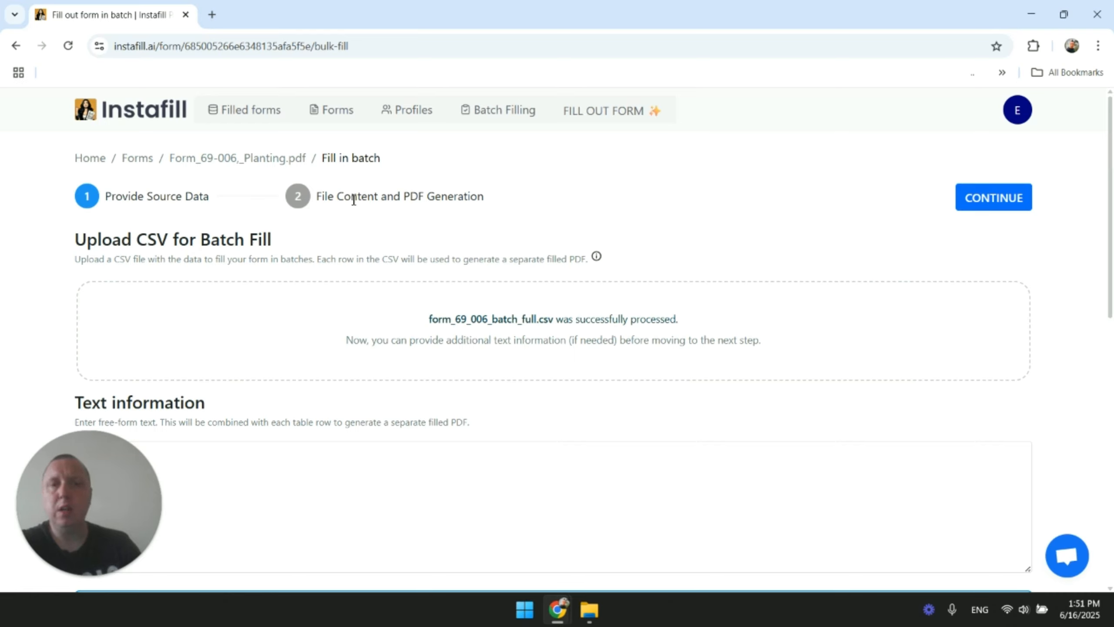
Step: Open form_69_006_batch_full.csv from Downloads in Excel, examine its columns and rows, and close it
left_click(589, 610)
left_click(371, 178)
double_click(367, 179)
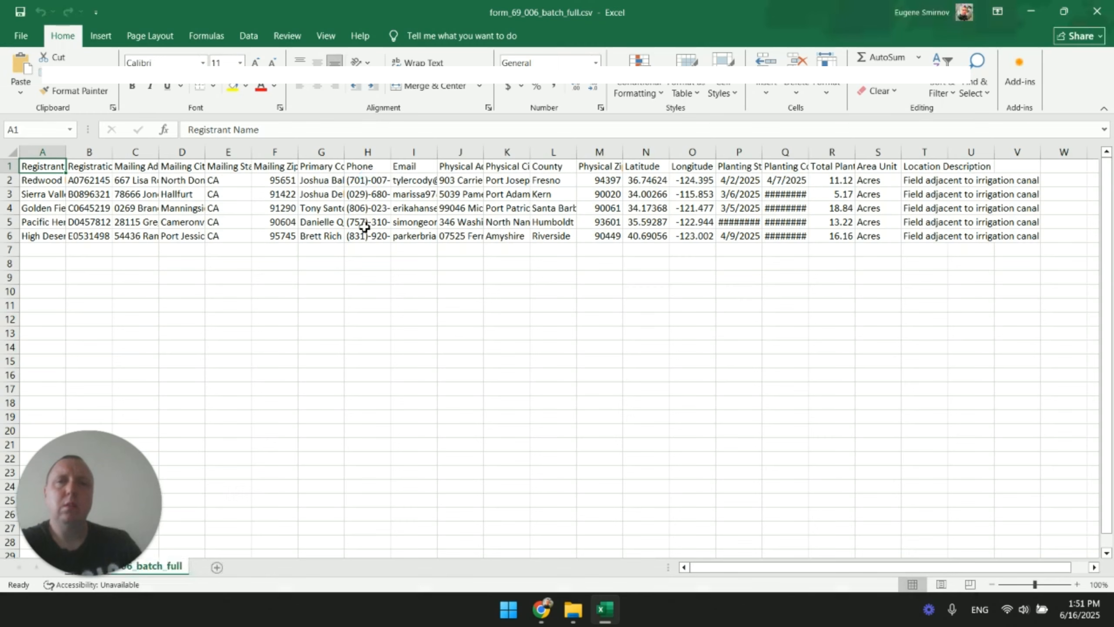
mouse_move(713, 570)
left_mouse_down()
mouse_move(814, 570)
mouse_move(701, 568)
left_mouse_up()
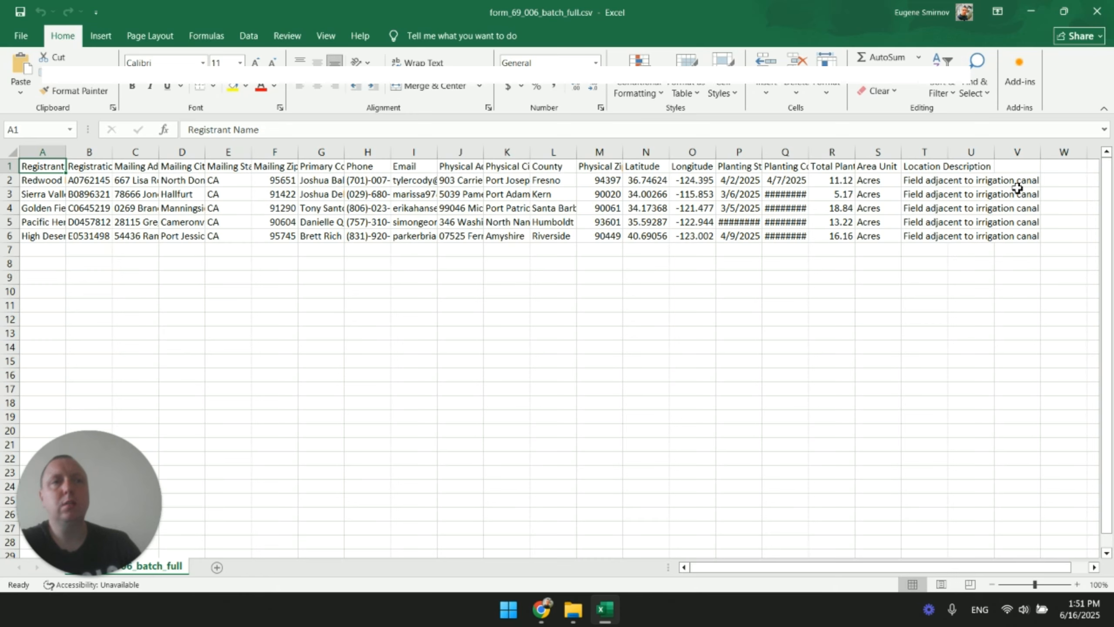
left_click(1096, 12)
Step: Open the blank "Form 69-006, Planting Report.pdf" from Downloads and examine its fields down to the signature and date area
double_click(524, 178)
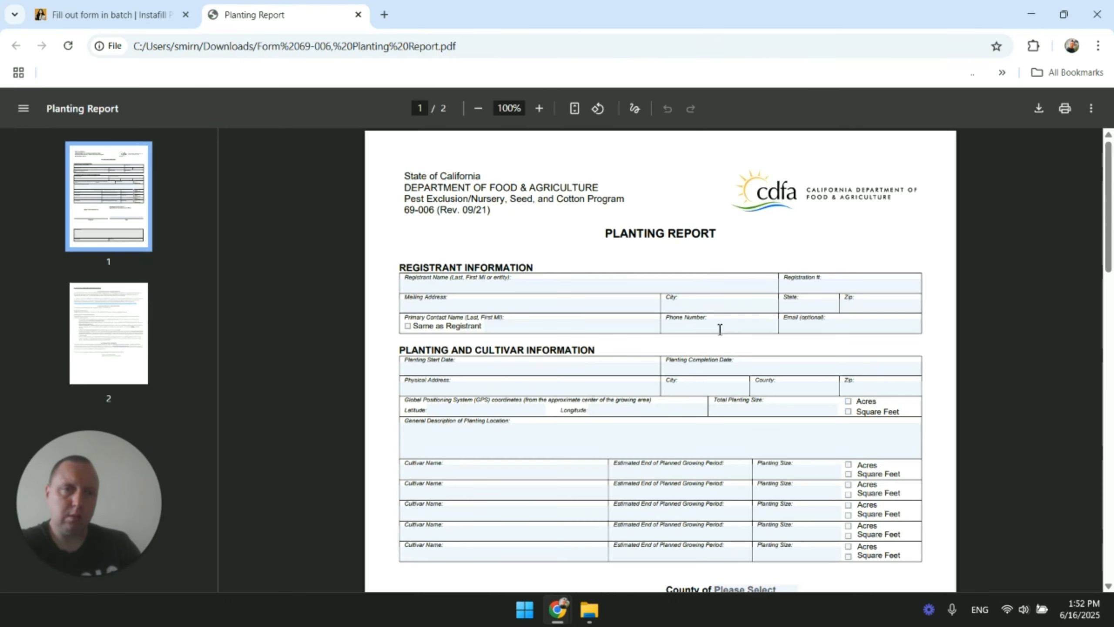
scroll(826, 249, "down", 5)
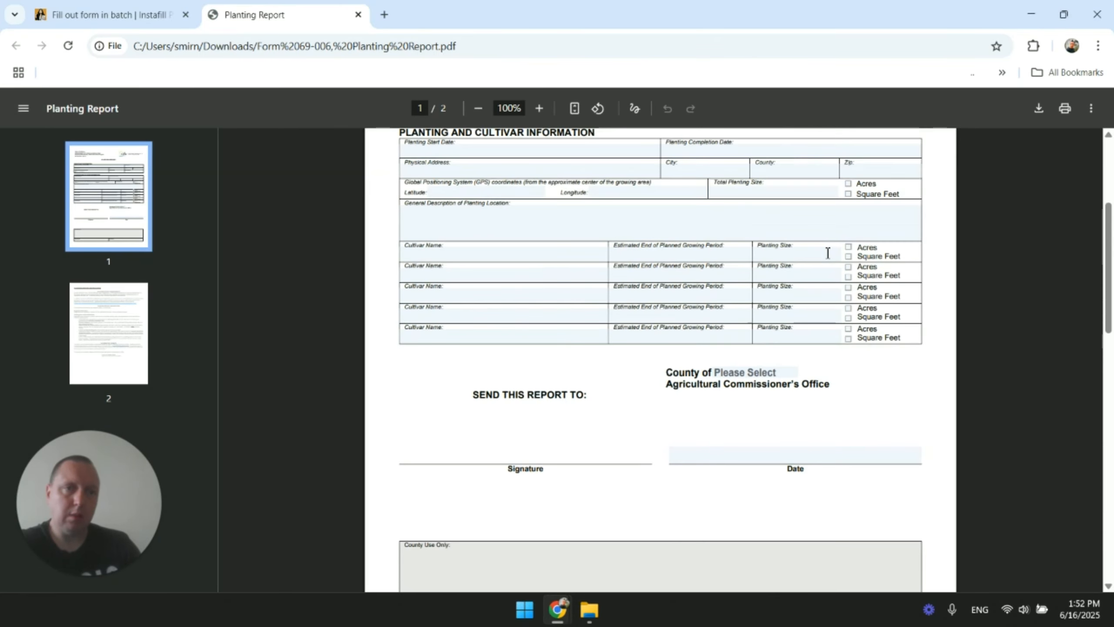
scroll(825, 249, "up", 5)
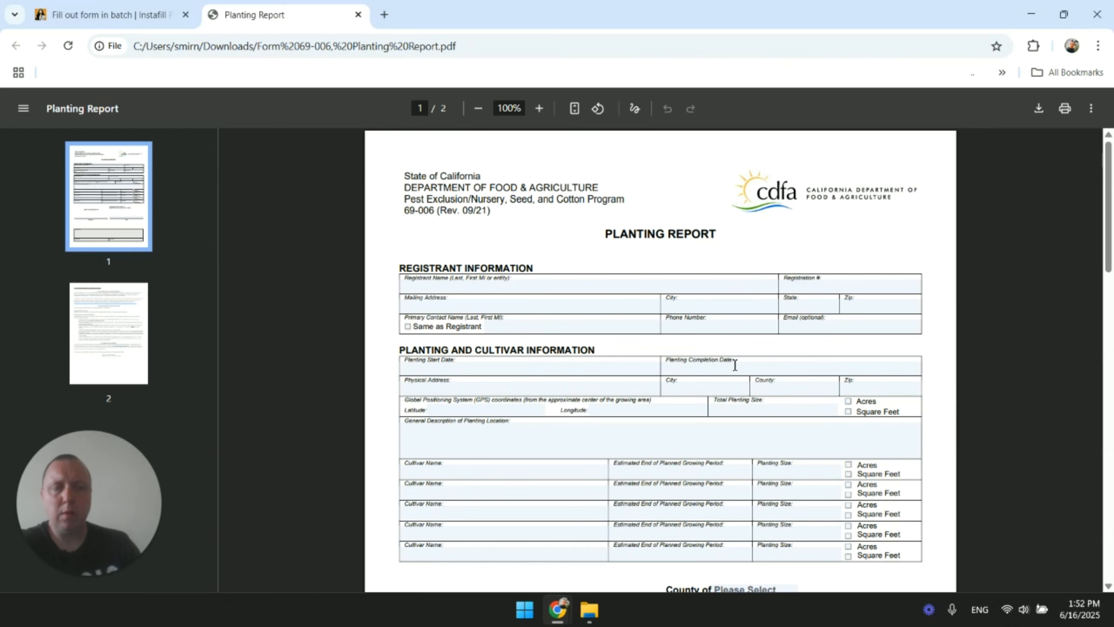
scroll(761, 349, "down", 2)
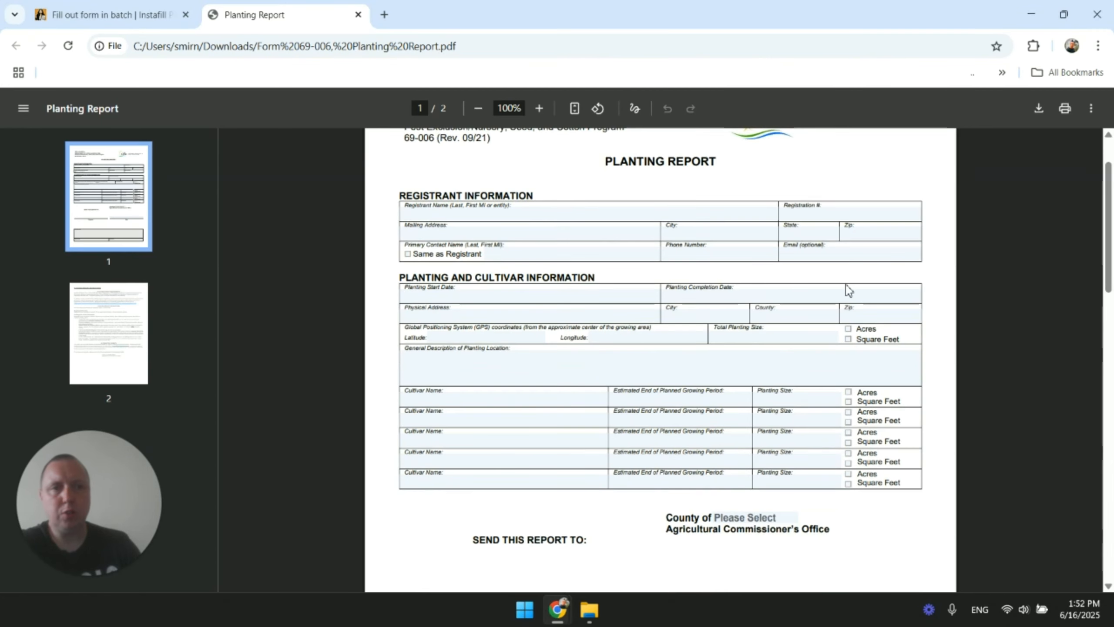
scroll(845, 247, "down", 2)
scroll(883, 353, "down", 2)
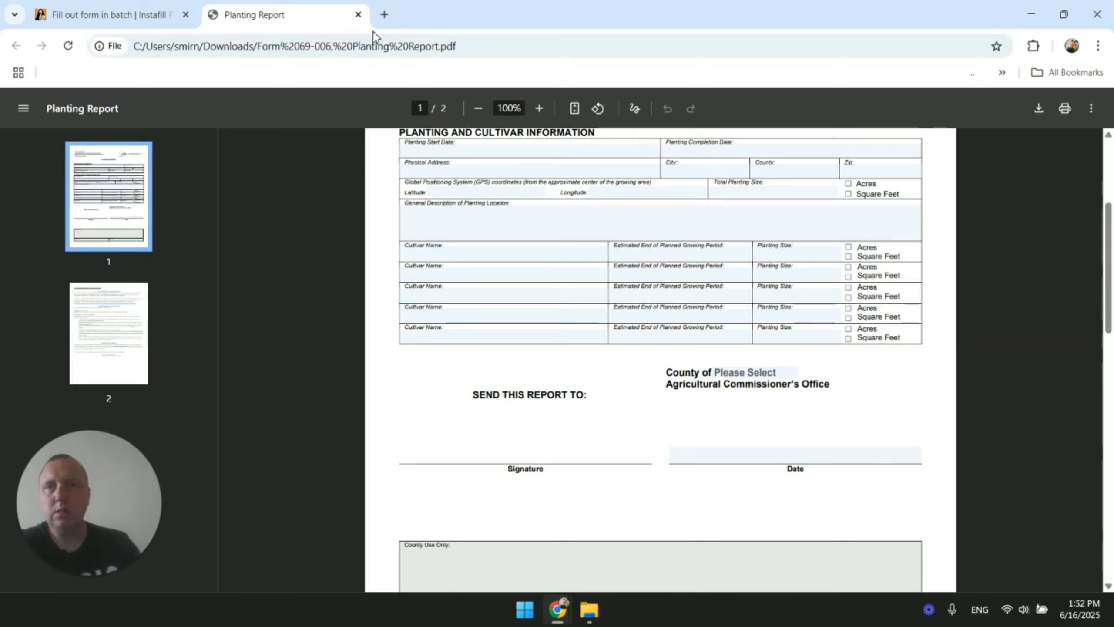
Step: Back on the batch fill page, enter "Apply the June 6, 2025 date to all forms" as text information and continue to PDF generation
left_click(105, 6)
left_click(253, 461)
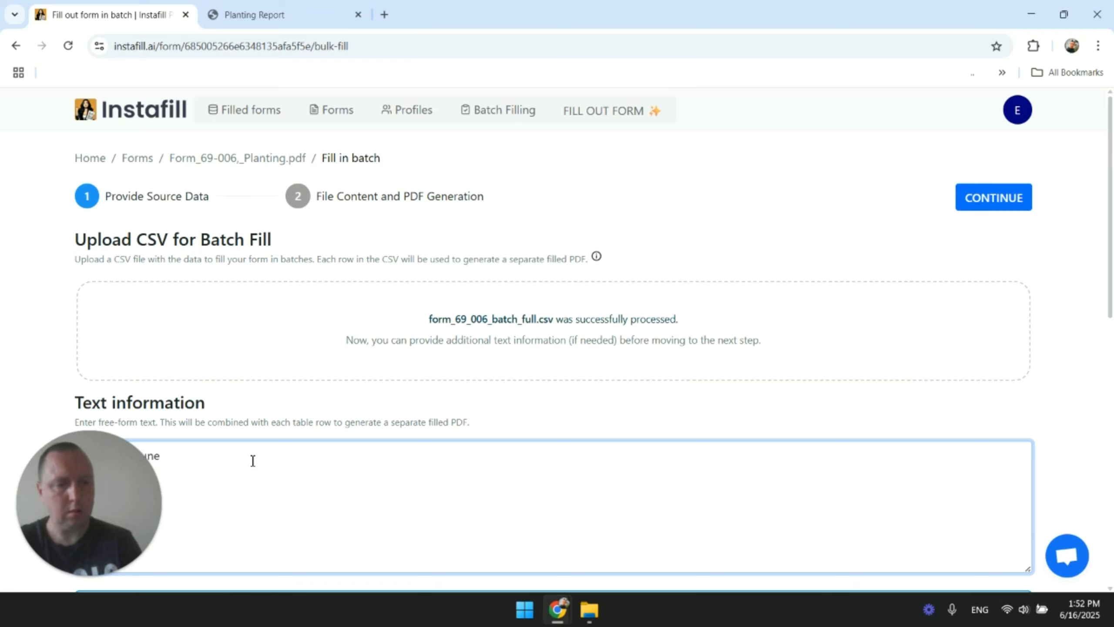
type("2025 date to all forms")
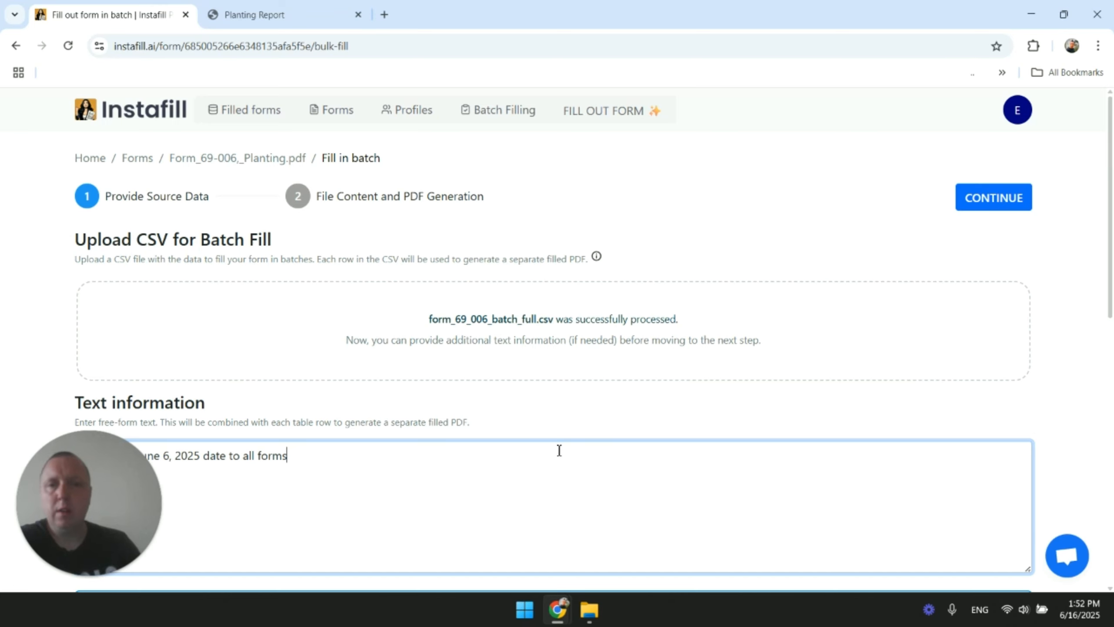
left_click(987, 209)
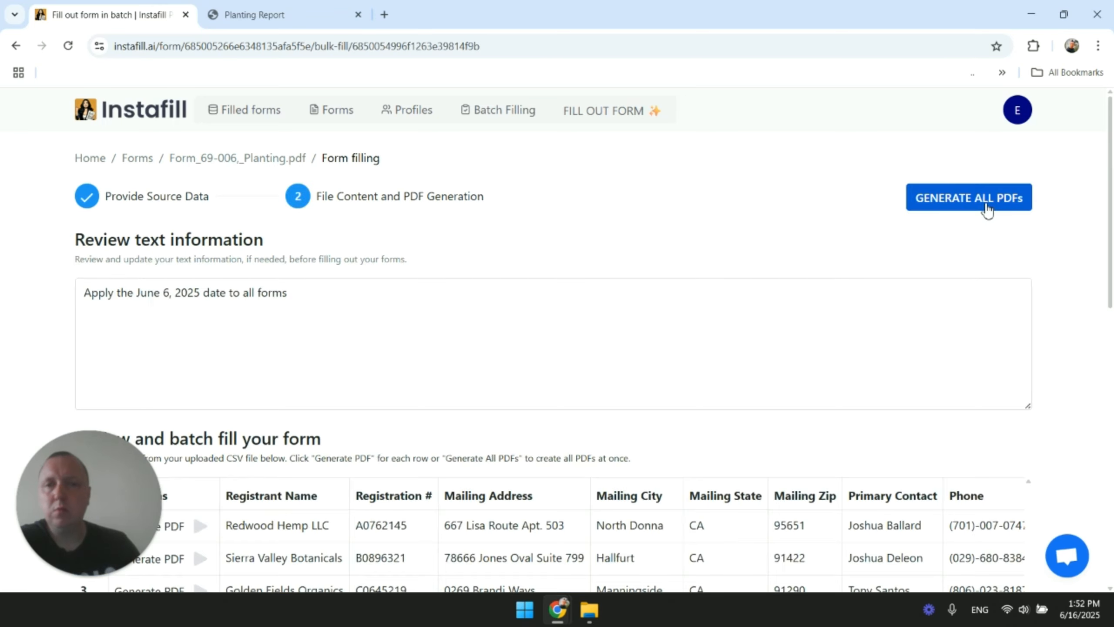
Step: Review the imported CSV rows and shrink the text information box to about one line high
scroll(895, 386, "down", 3)
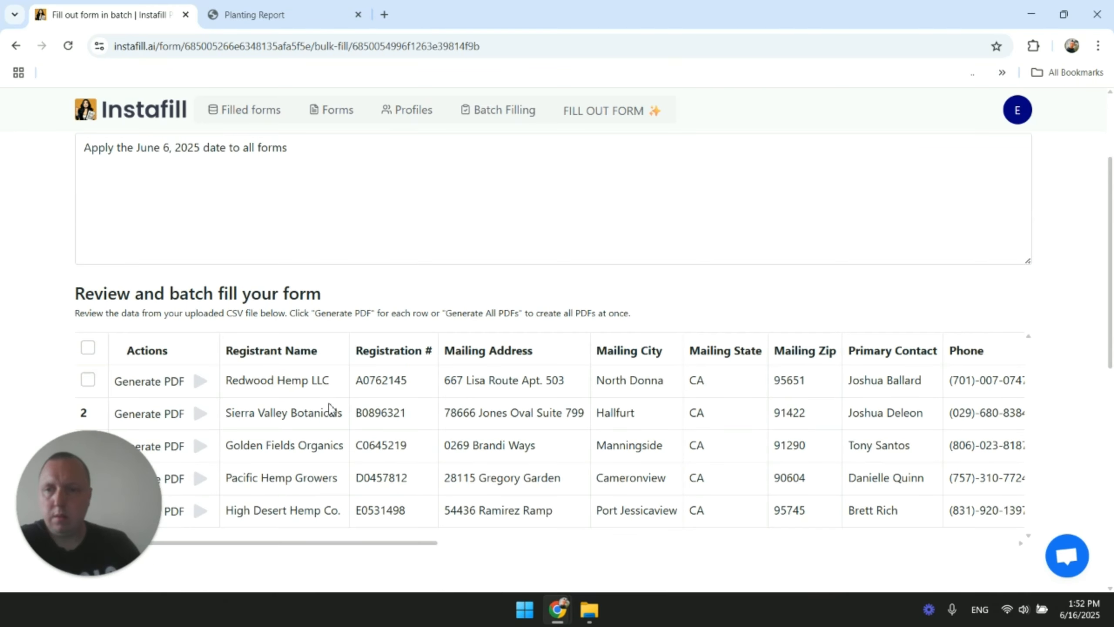
left_click_drag(98, 494, 1110, 204)
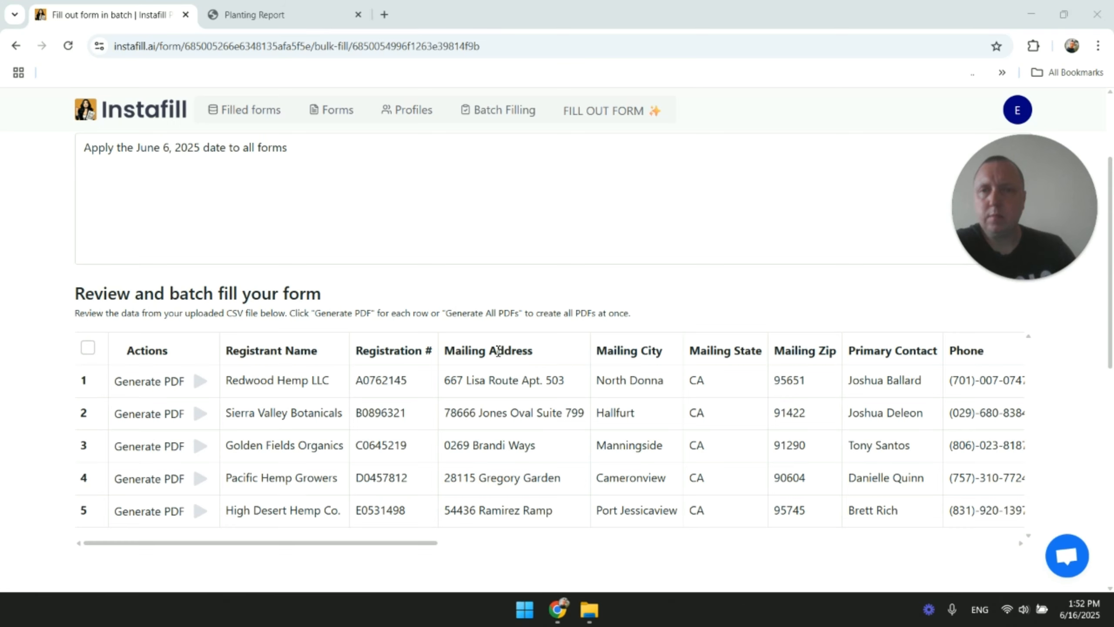
scroll(498, 351, "up", 2)
left_click_drag(1024, 330, 1025, 237)
scroll(269, 217, "up", 2)
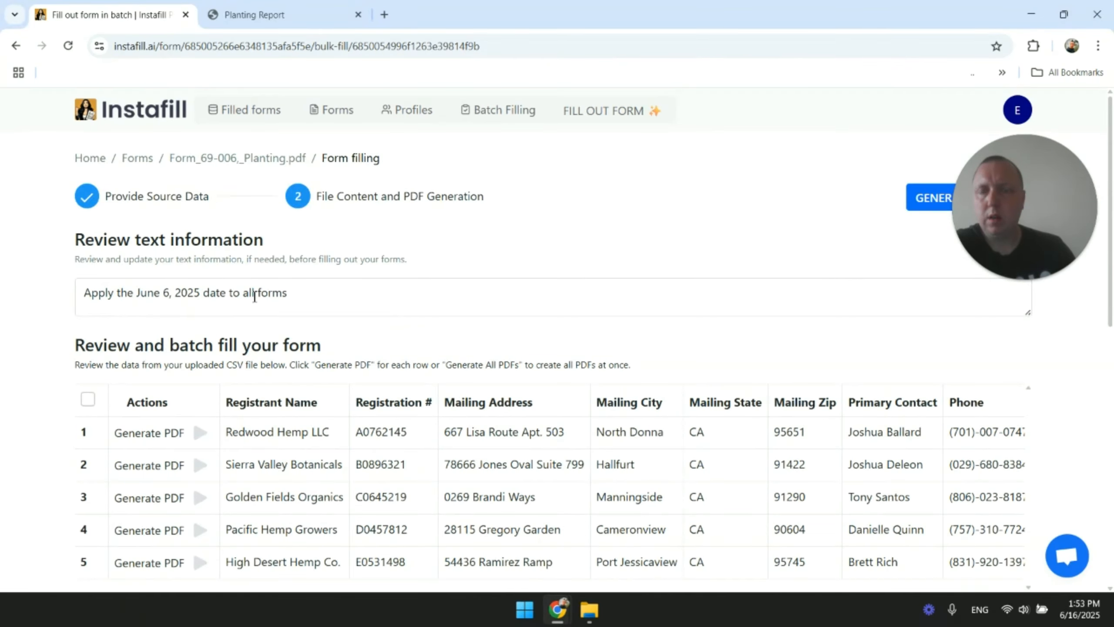
scroll(356, 261, "down", 2)
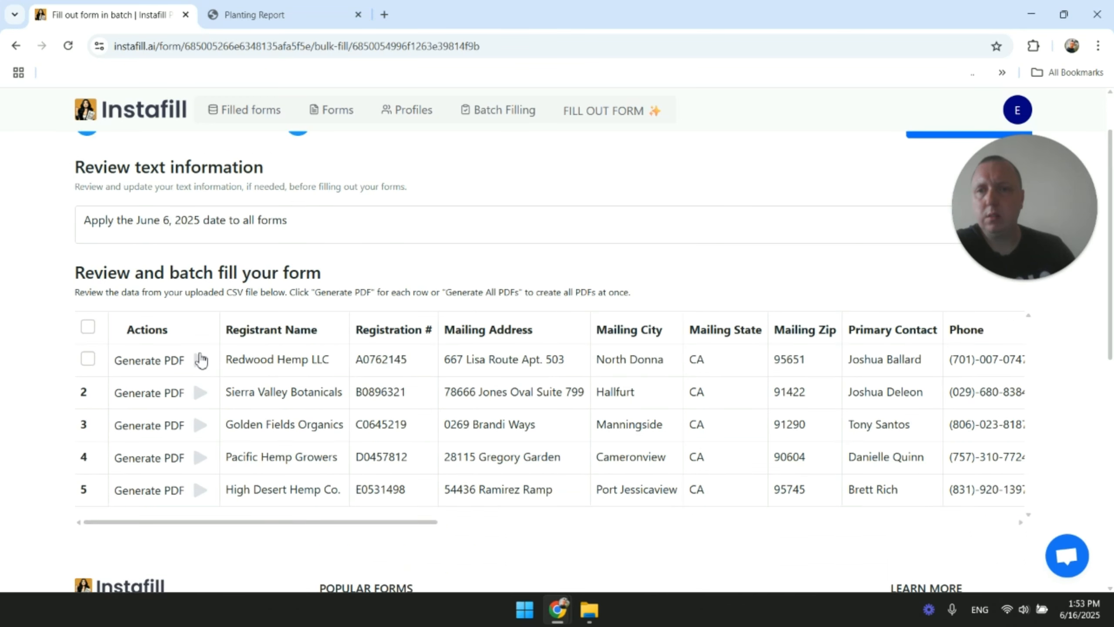
Step: Generate the PDFs for the Redwood Hemp LLC and Sierra Valley Botanicals rows
left_click(201, 360)
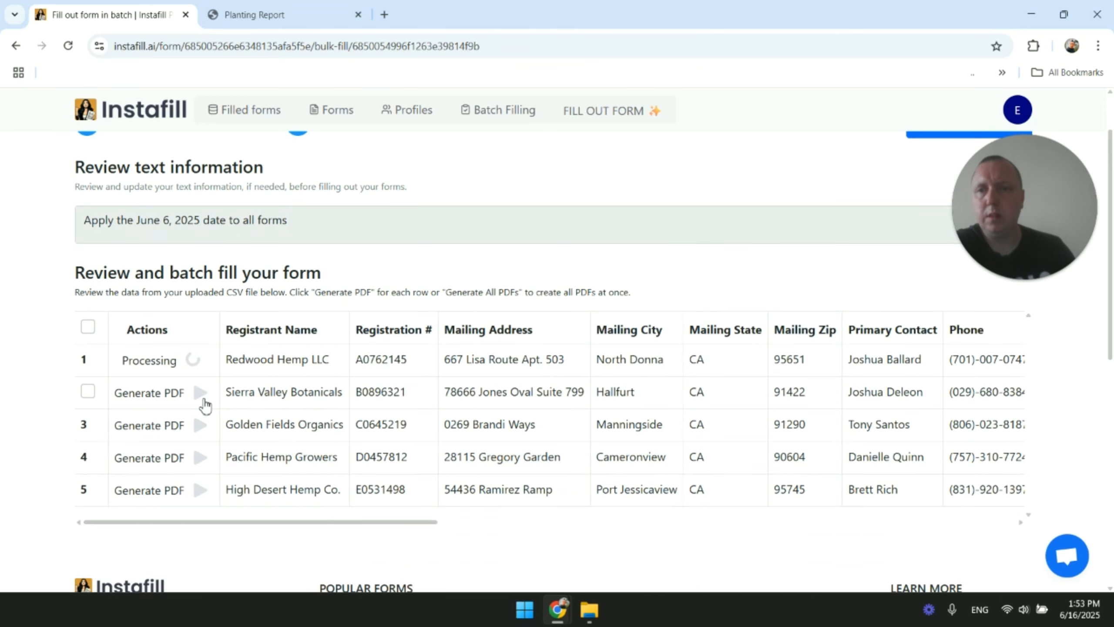
left_click(200, 393)
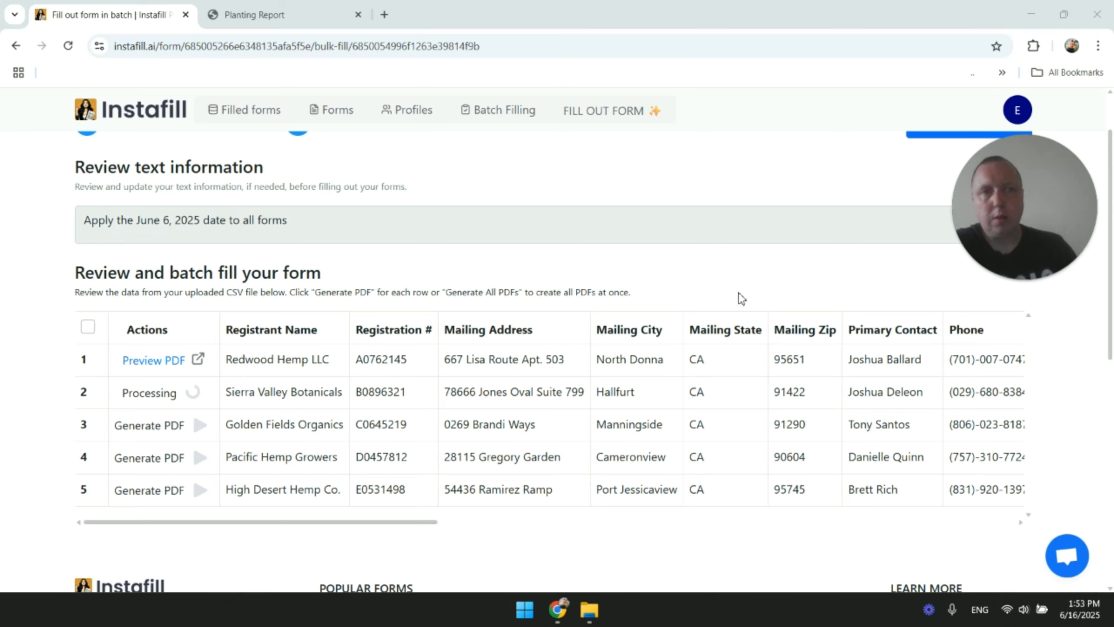
left_click_drag(1023, 219, 1005, 469)
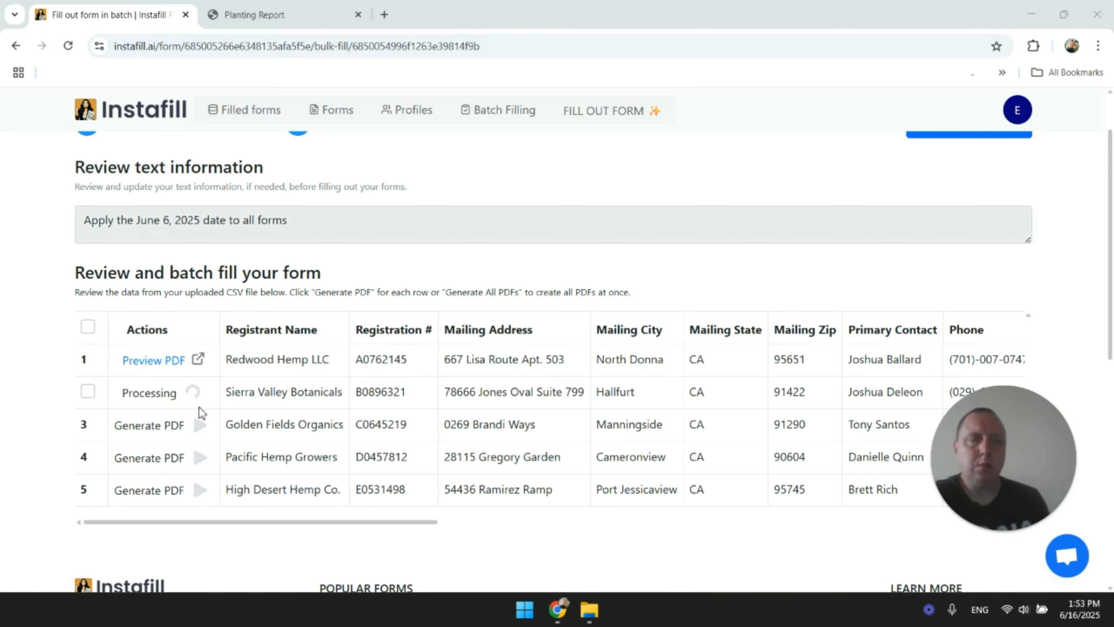
scroll(200, 412, "up", 2)
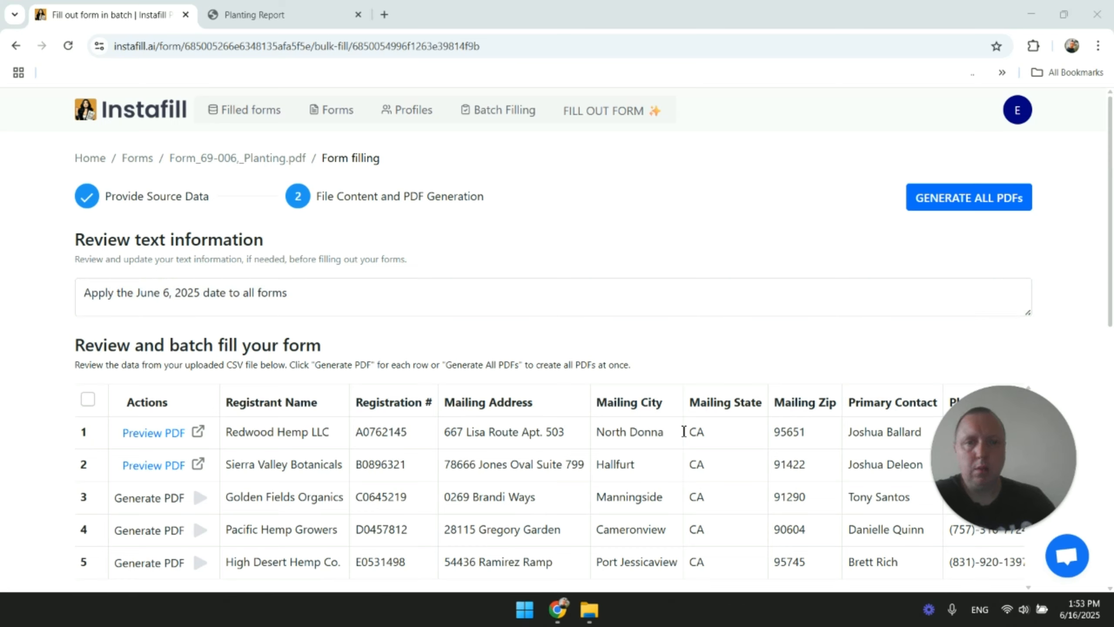
Step: Preview the Redwood Hemp LLC PDF and check its registrant, planting, county and date fields
left_click(153, 433)
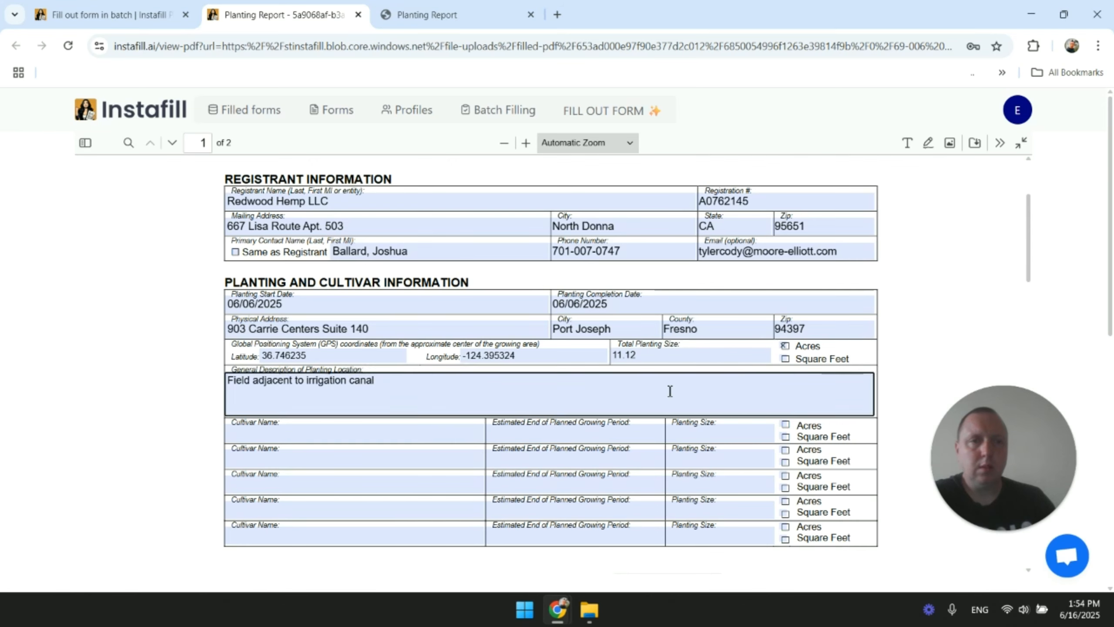
scroll(947, 322, "up", 3)
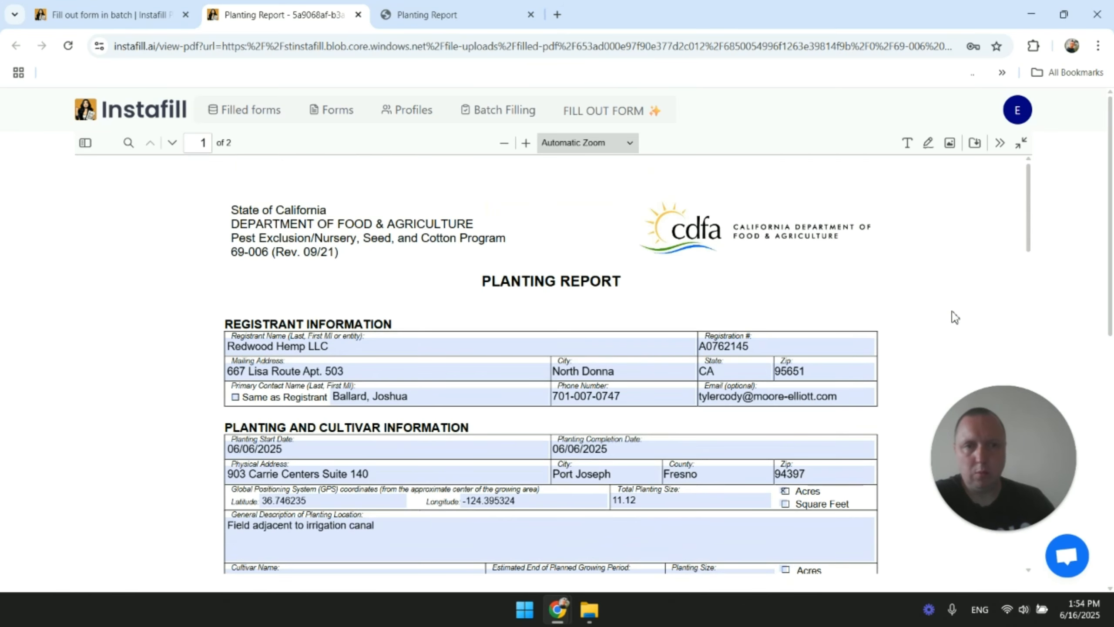
scroll(952, 315, "down", 2)
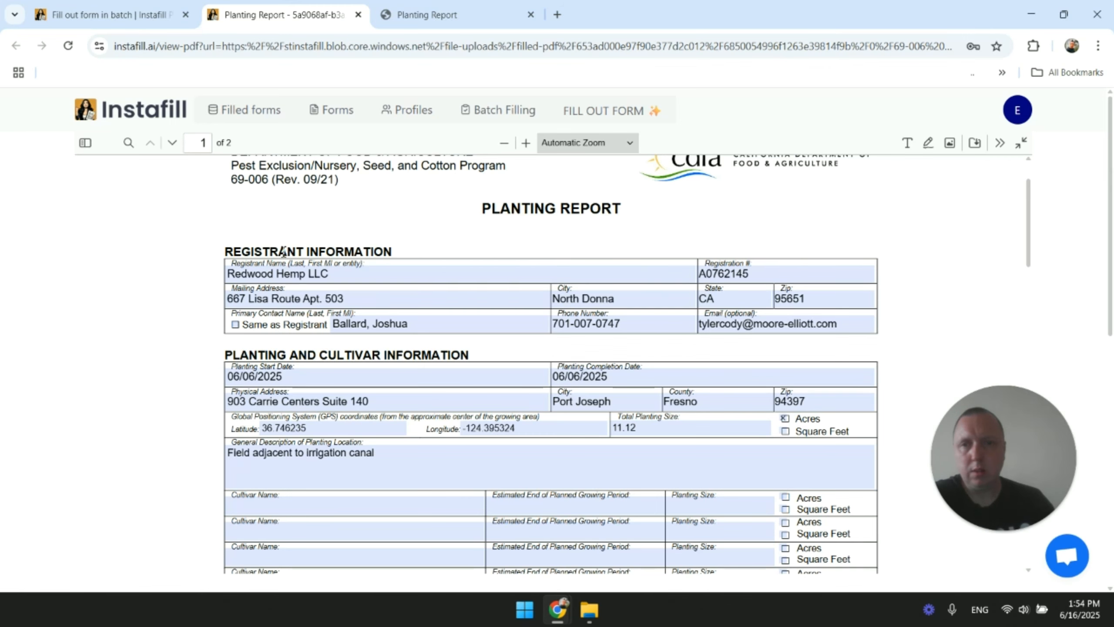
scroll(915, 291, "down", 2)
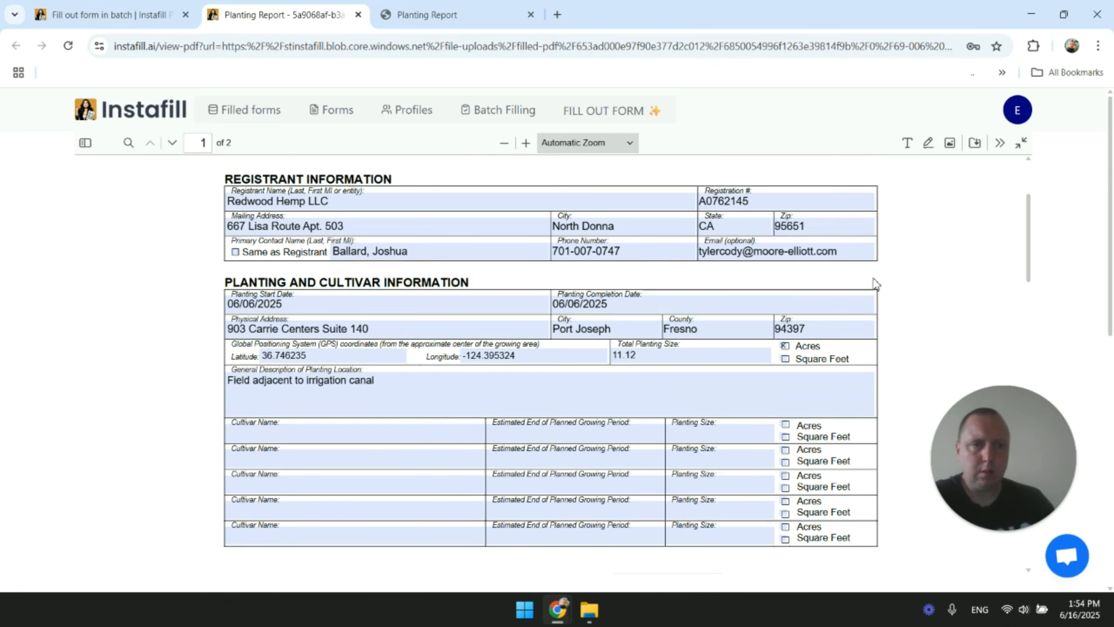
scroll(833, 263, "down", 2)
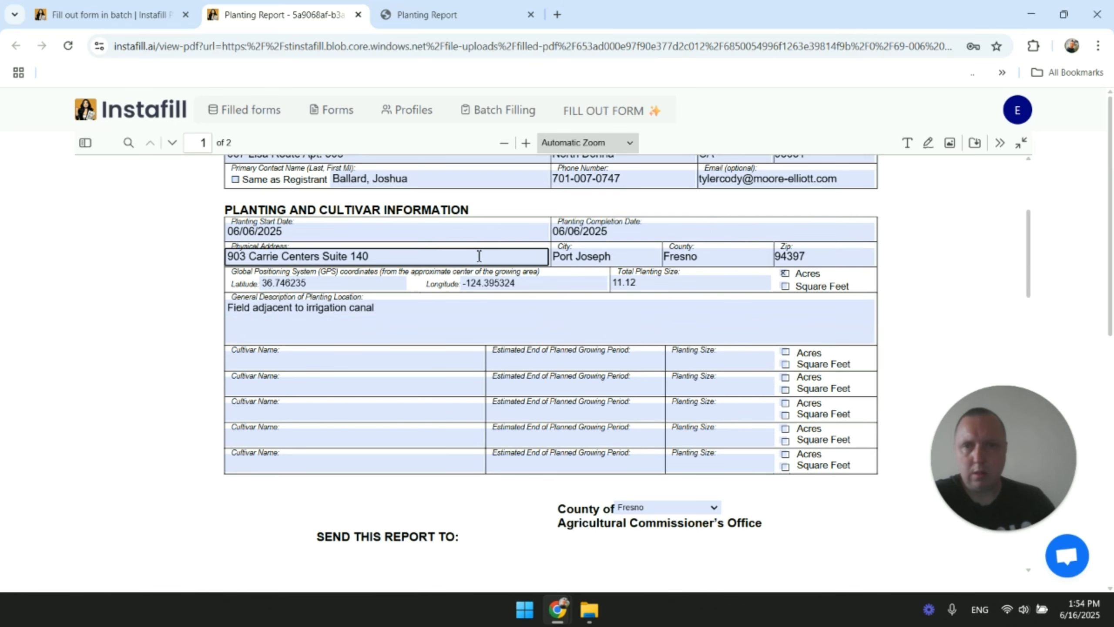
scroll(905, 433, "down", 2)
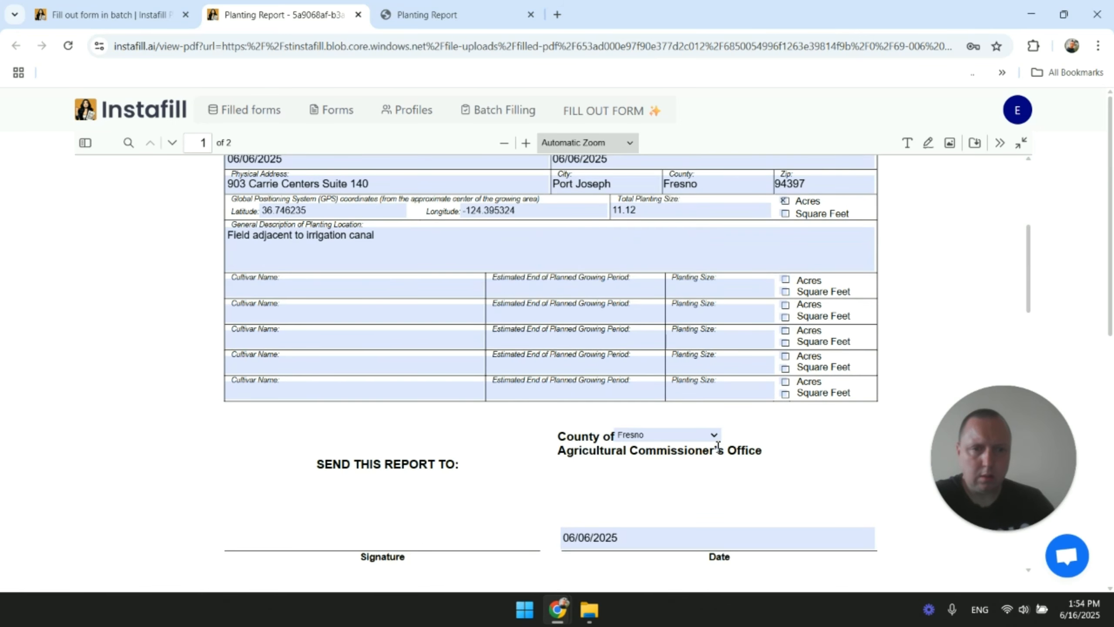
Step: Check the date beside the signature line in the Redwood Hemp LLC form, and close both Planting Report previews
scroll(770, 425, "down", 2)
left_click_drag(617, 467, 556, 465)
left_click(634, 471)
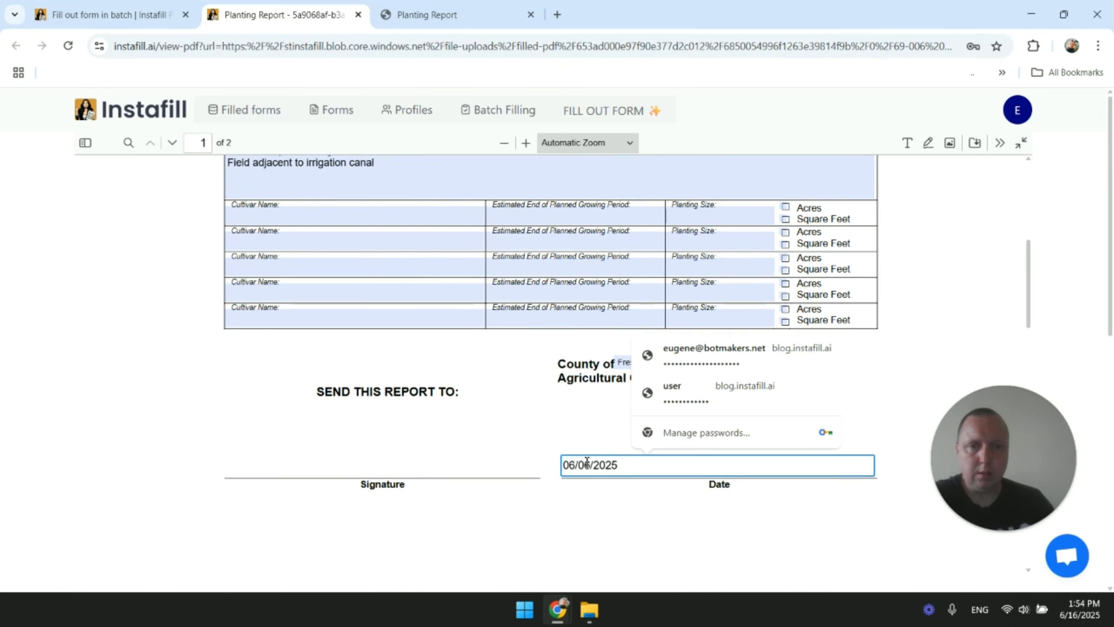
left_click(563, 450)
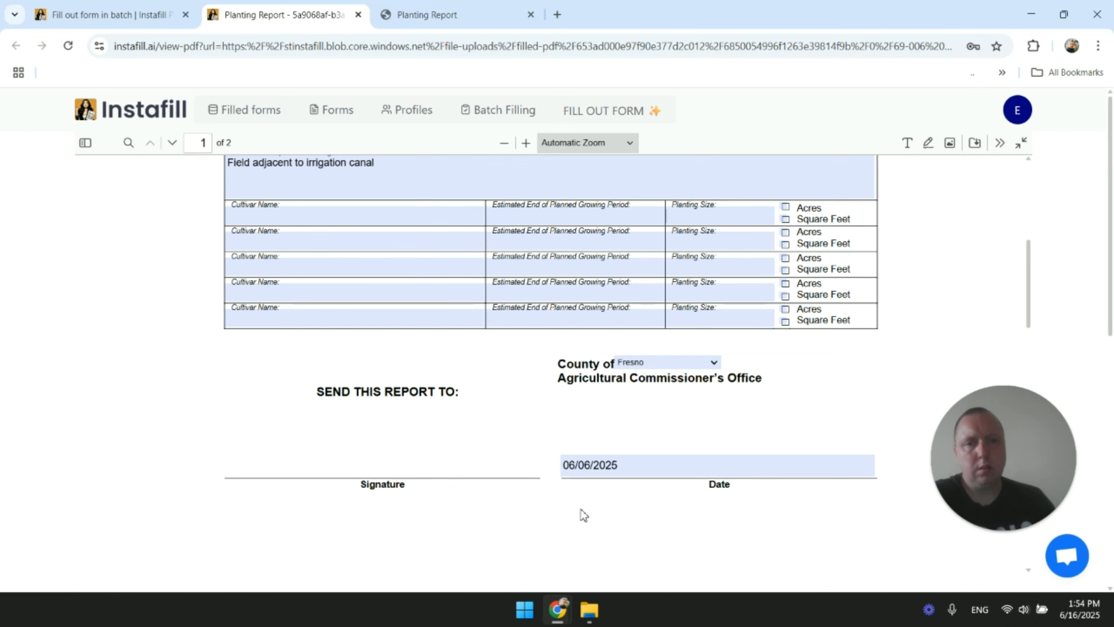
scroll(583, 514, "up", 2)
left_click(563, 539)
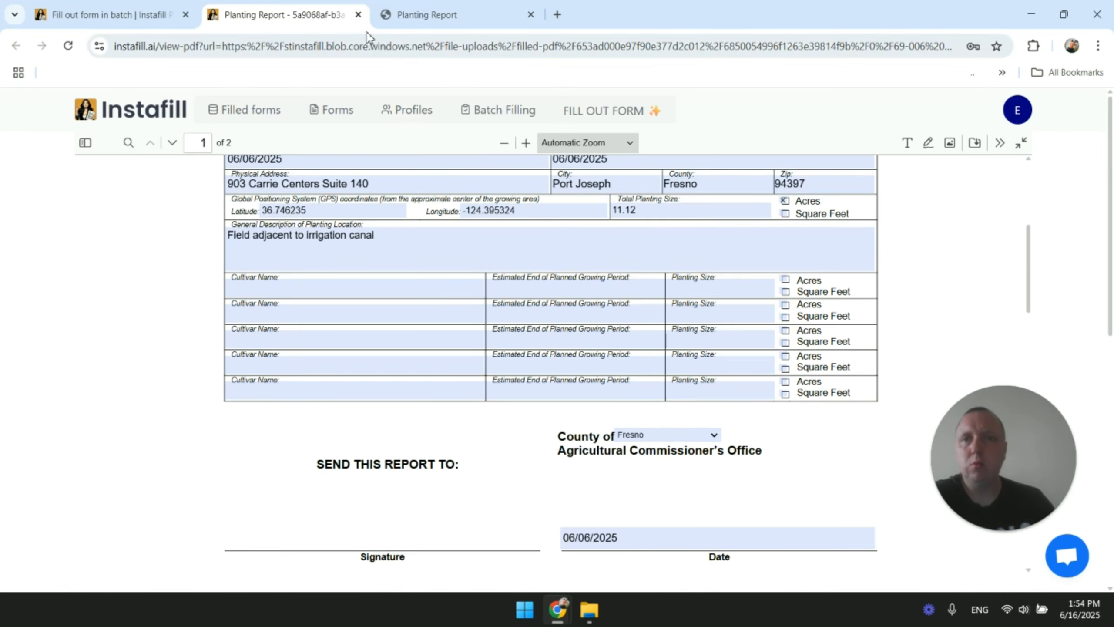
left_click(358, 14)
left_click(358, 14)
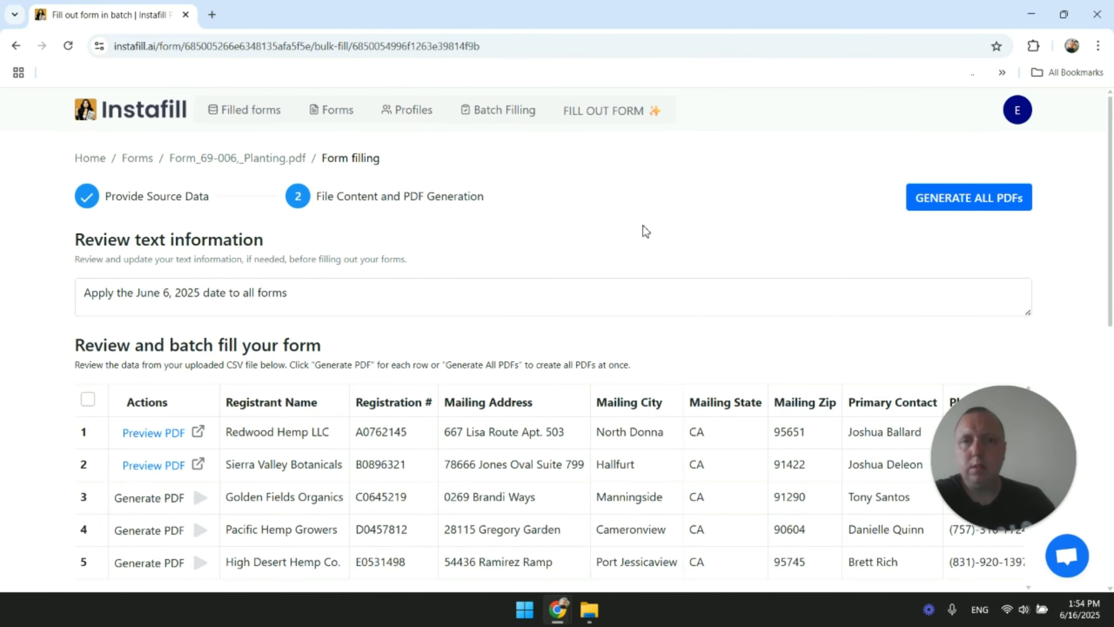
Step: Merge the Redwood Hemp LLC and Sierra Valley Botanicals forms into one flat PDF, including only page 1 of each form
scroll(649, 228, "down", 2)
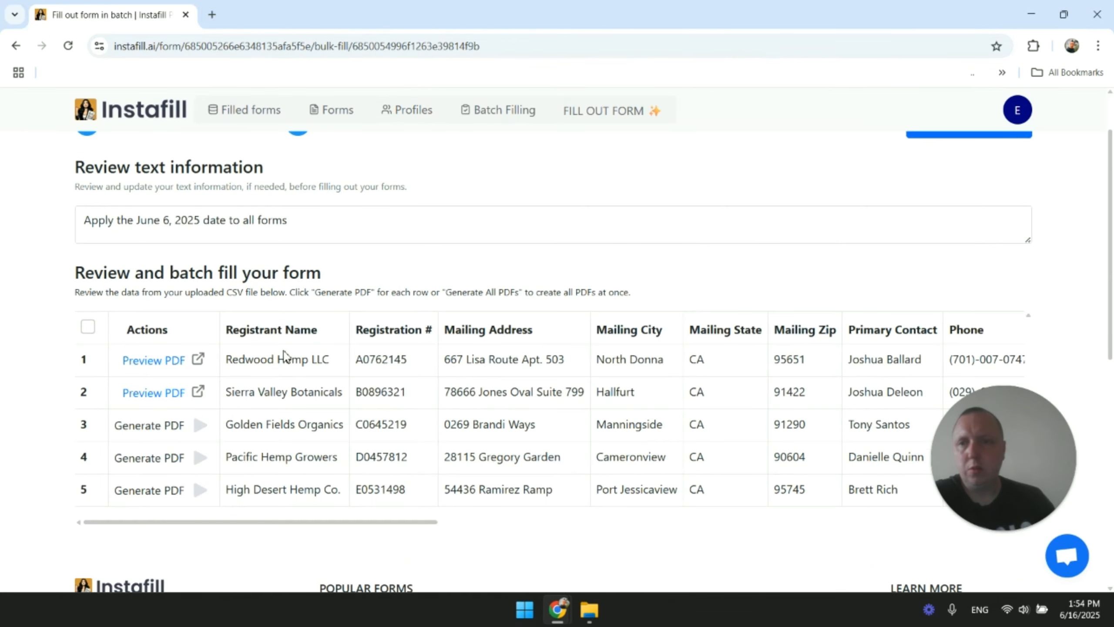
left_click(89, 361)
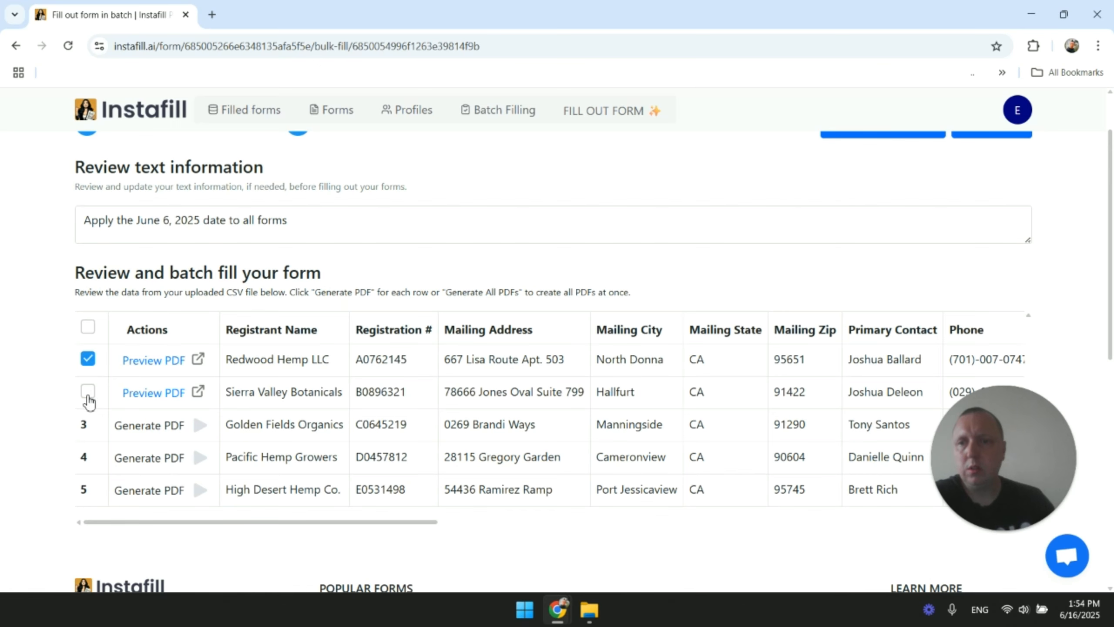
left_click(89, 397)
scroll(691, 367, "up", 2)
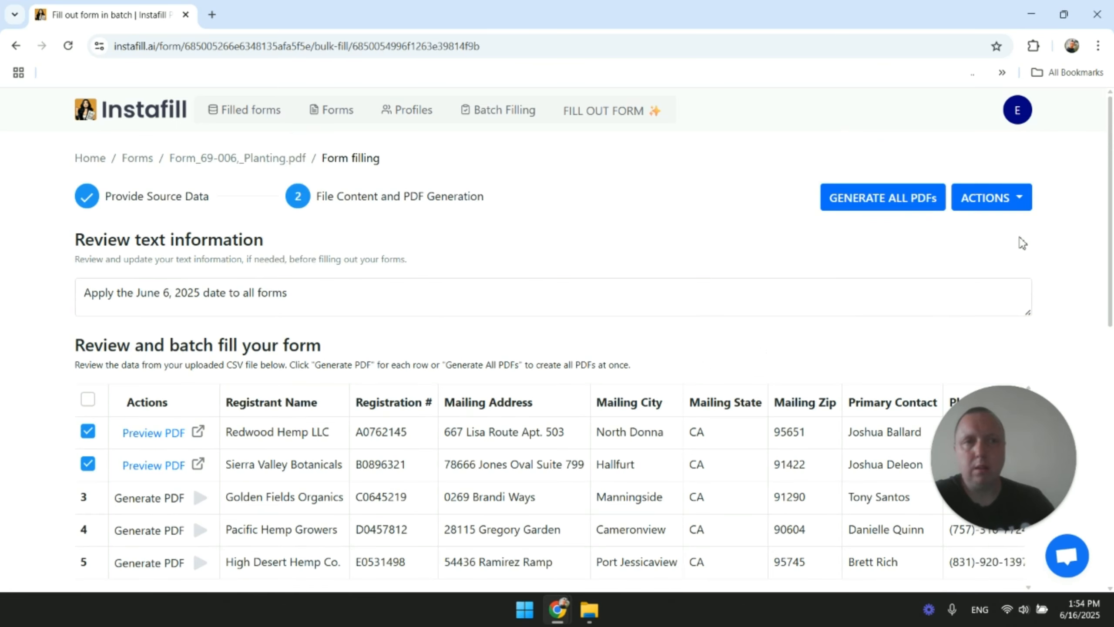
left_click(1029, 199)
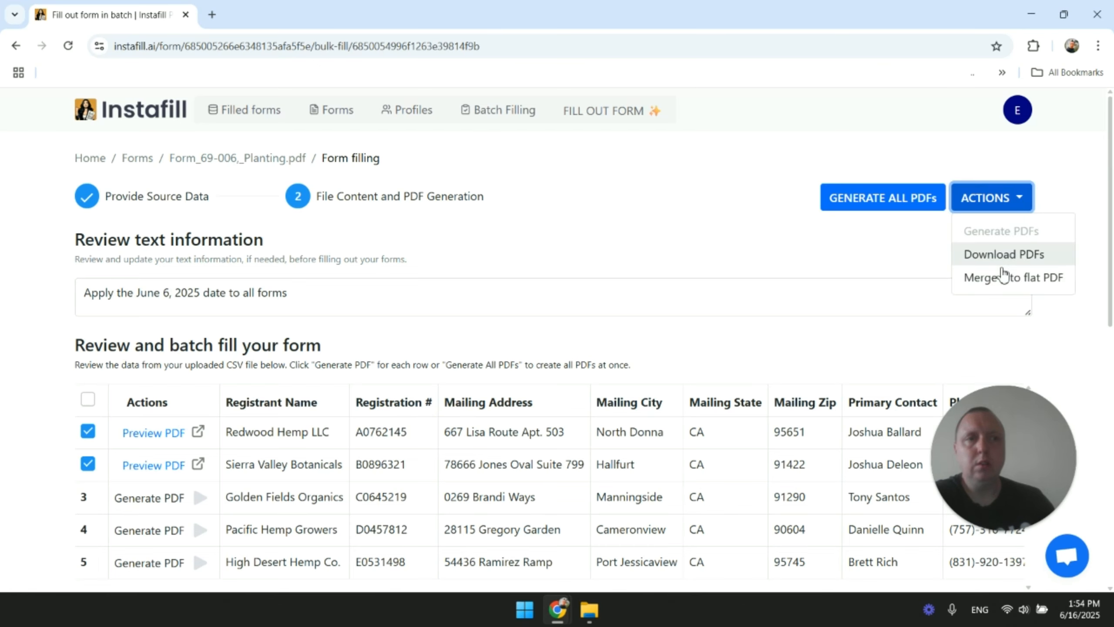
left_click(998, 281)
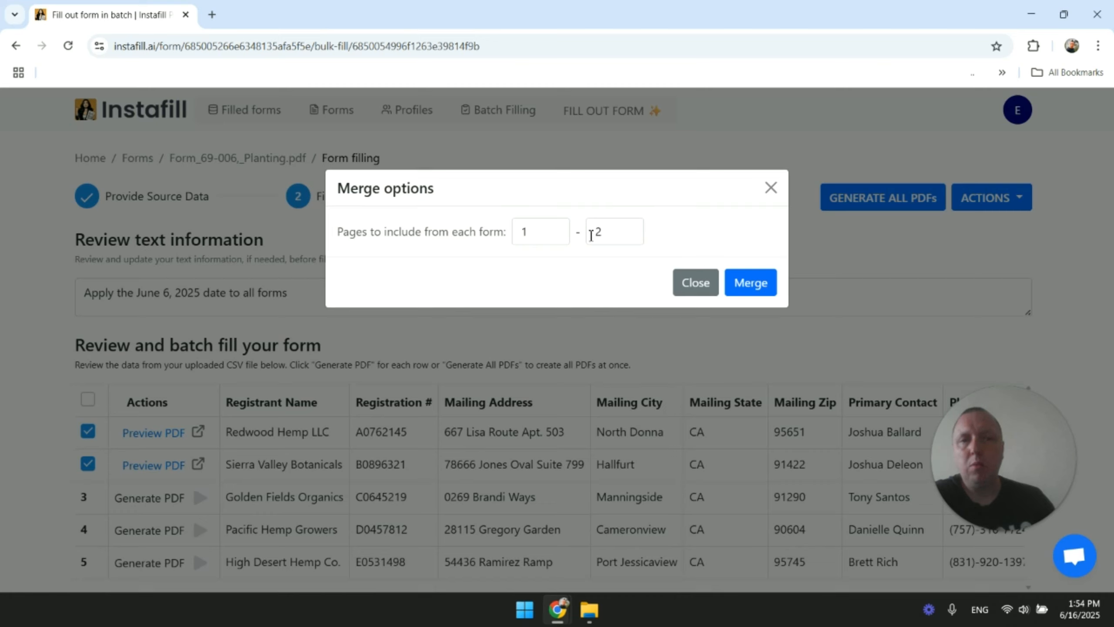
left_click(629, 237)
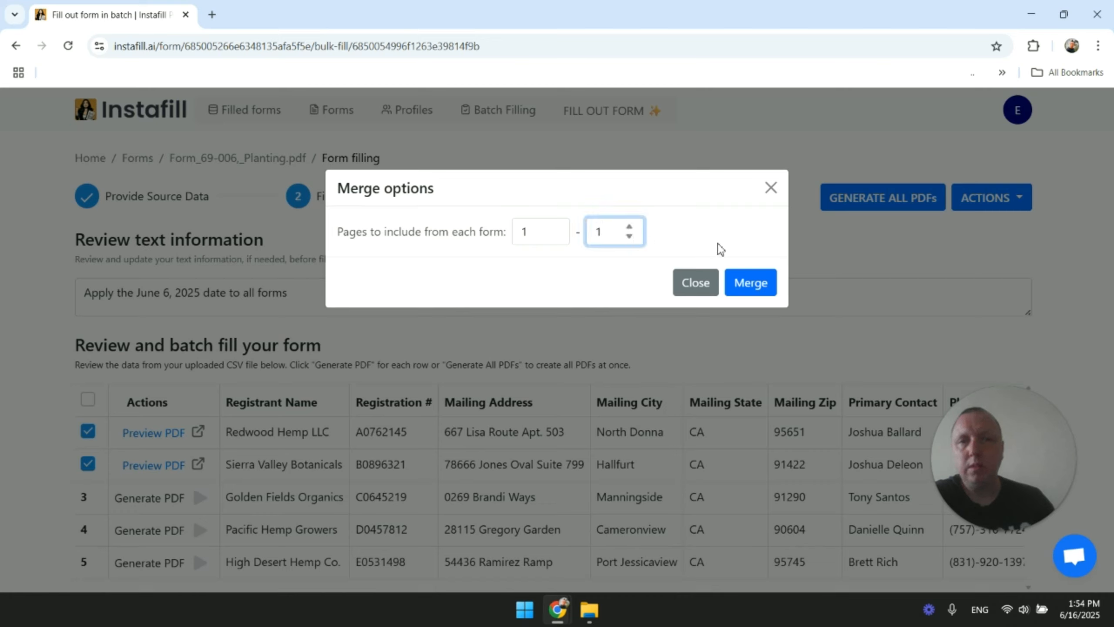
left_click(741, 285)
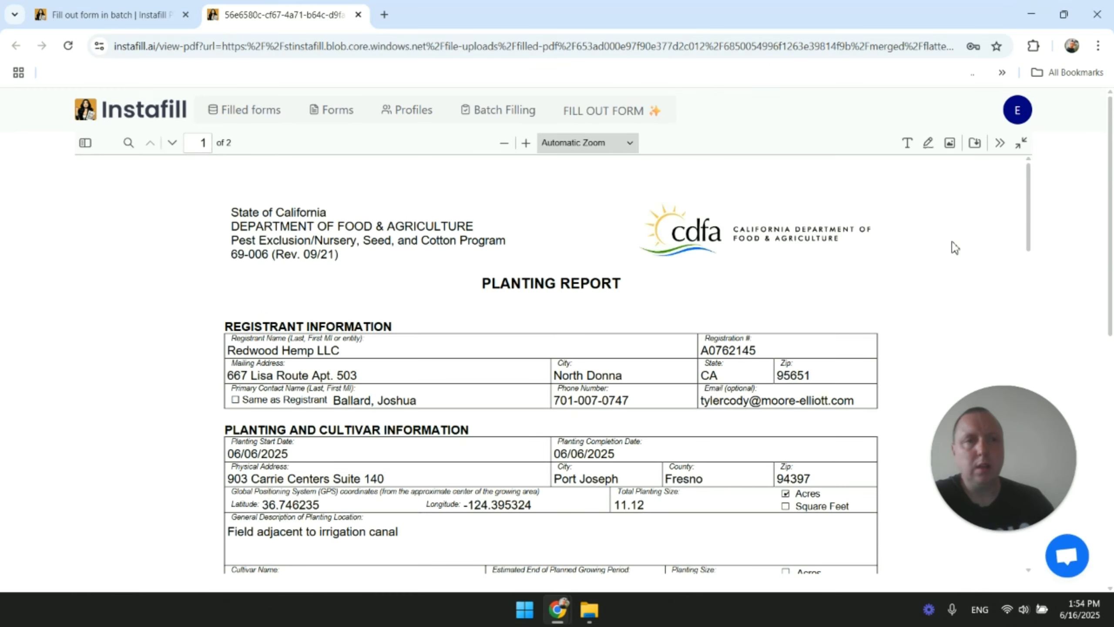
Step: Insert the signature-example.png image into the first page of the merged PDF
scroll(948, 241, "down", 2)
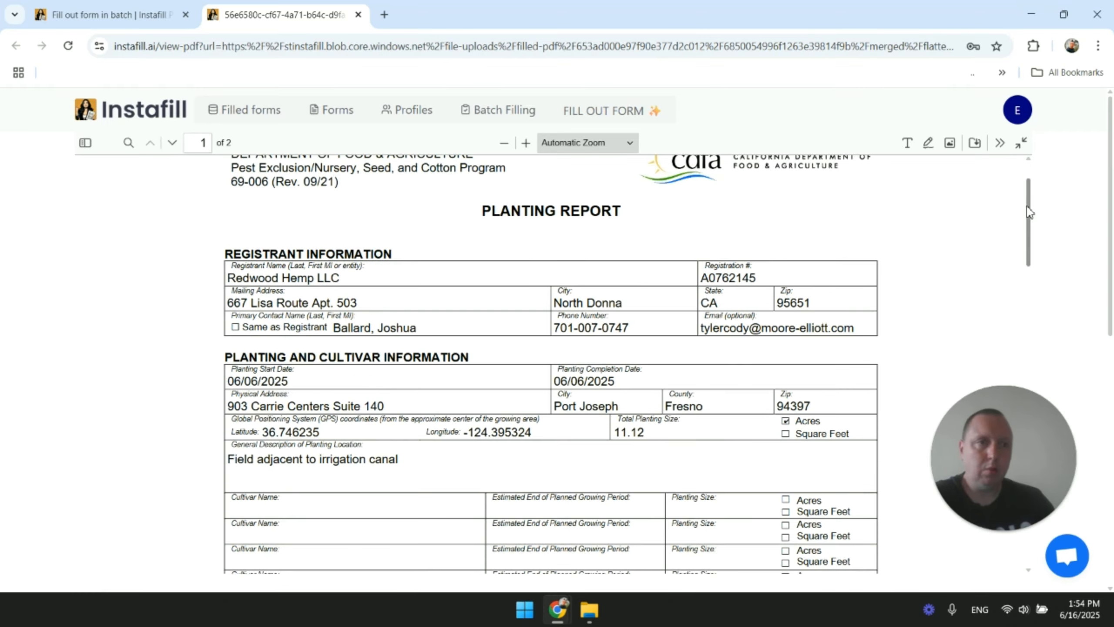
mouse_move(1028, 213)
left_mouse_down()
mouse_move(1028, 423)
mouse_move(1012, 552)
mouse_move(1082, 442)
mouse_move(1112, 317)
mouse_move(1054, 242)
mouse_move(1028, 170)
left_mouse_up()
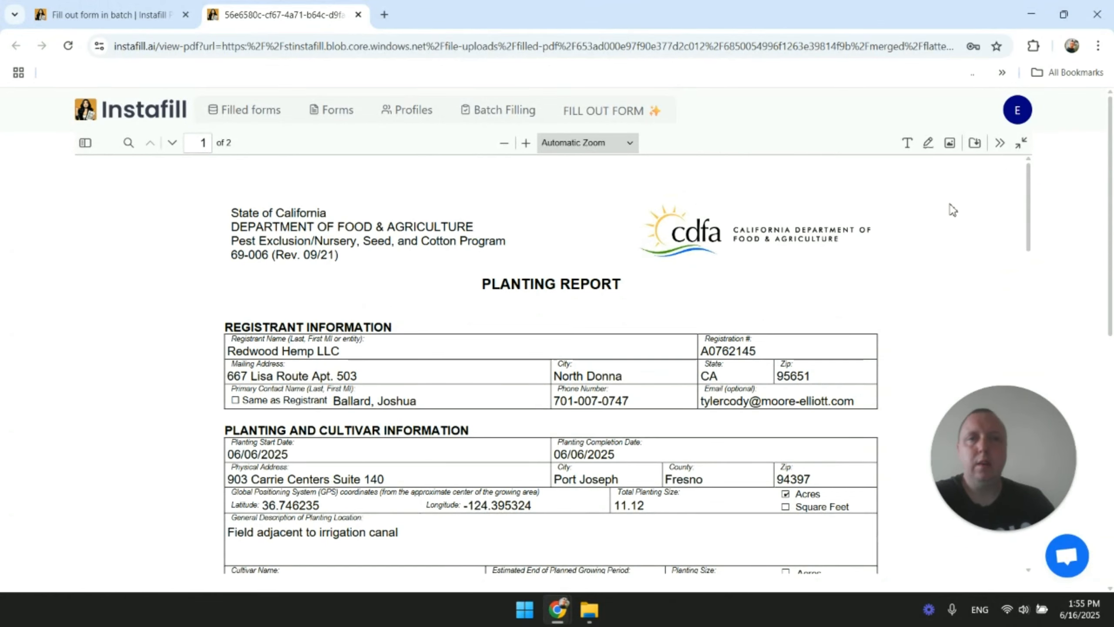
left_click(950, 145)
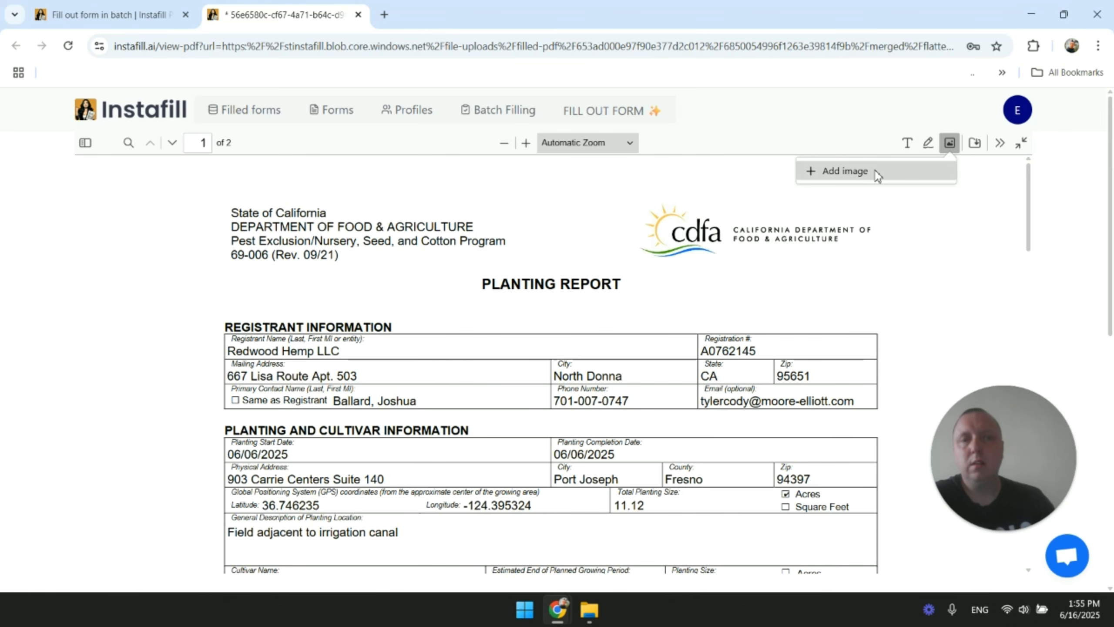
left_click(844, 171)
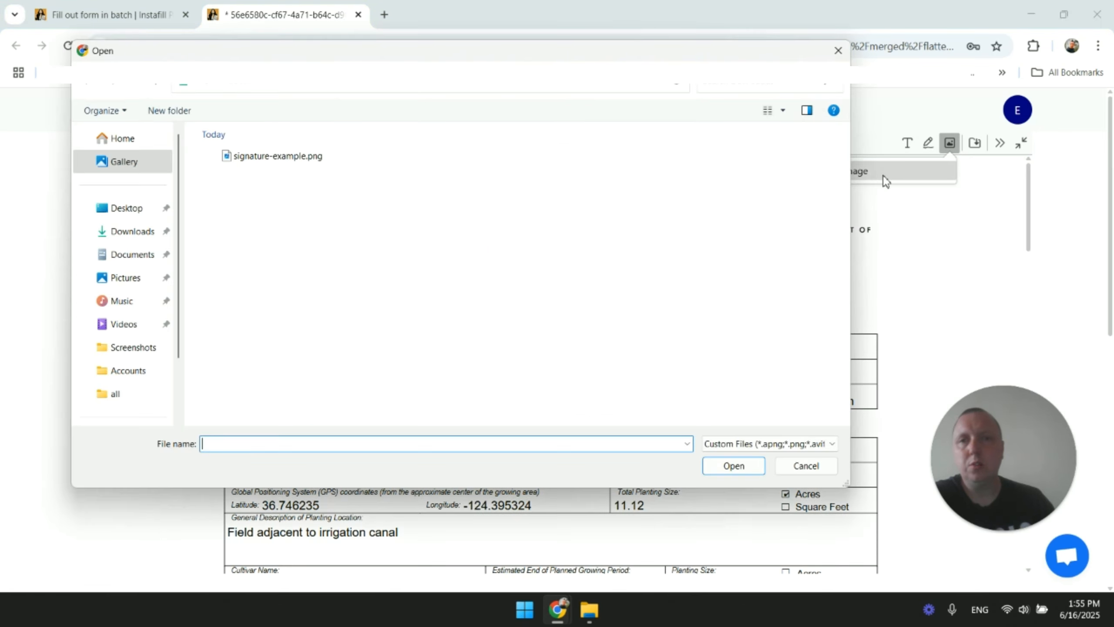
double_click(282, 158)
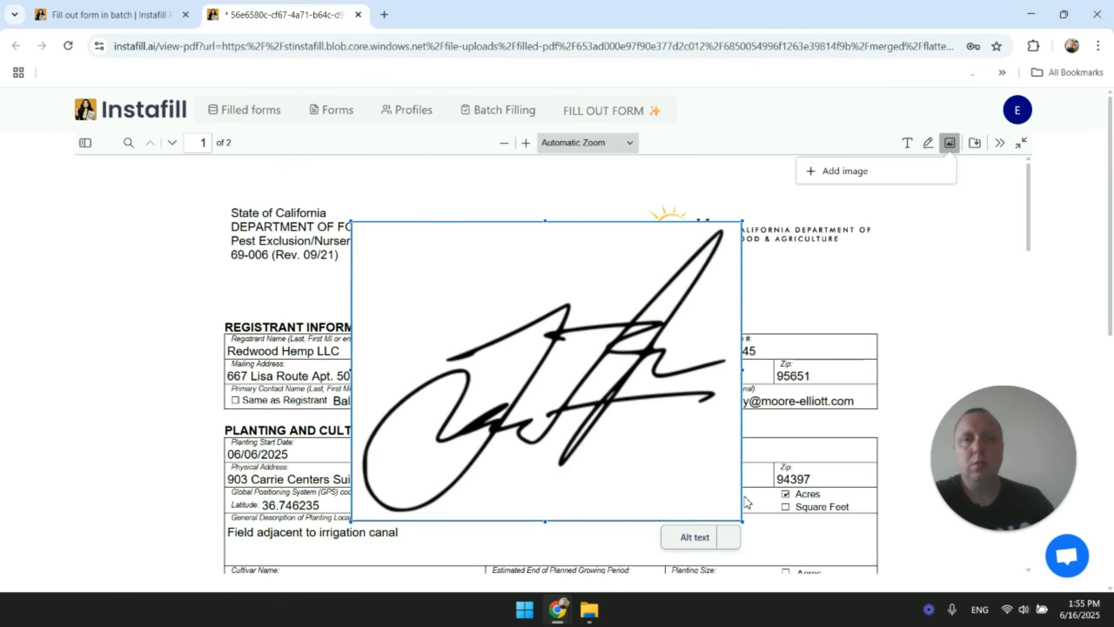
Step: Shrink the signature image to a small size and place it just above the Signature line of the Redwood Hemp LLC form
mouse_move(741, 227)
left_mouse_down()
mouse_move(566, 345)
mouse_move(643, 313)
left_mouse_up()
scroll(677, 266, "down", 3)
scroll(653, 252, "up", 3)
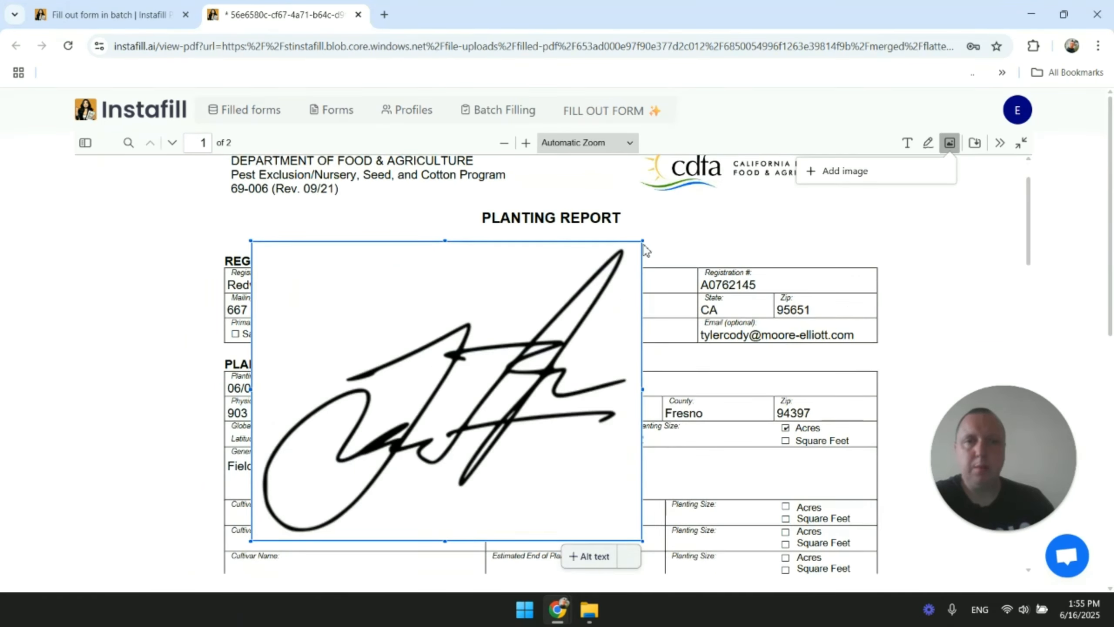
left_click_drag(643, 241, 397, 405)
scroll(497, 249, "down", 3)
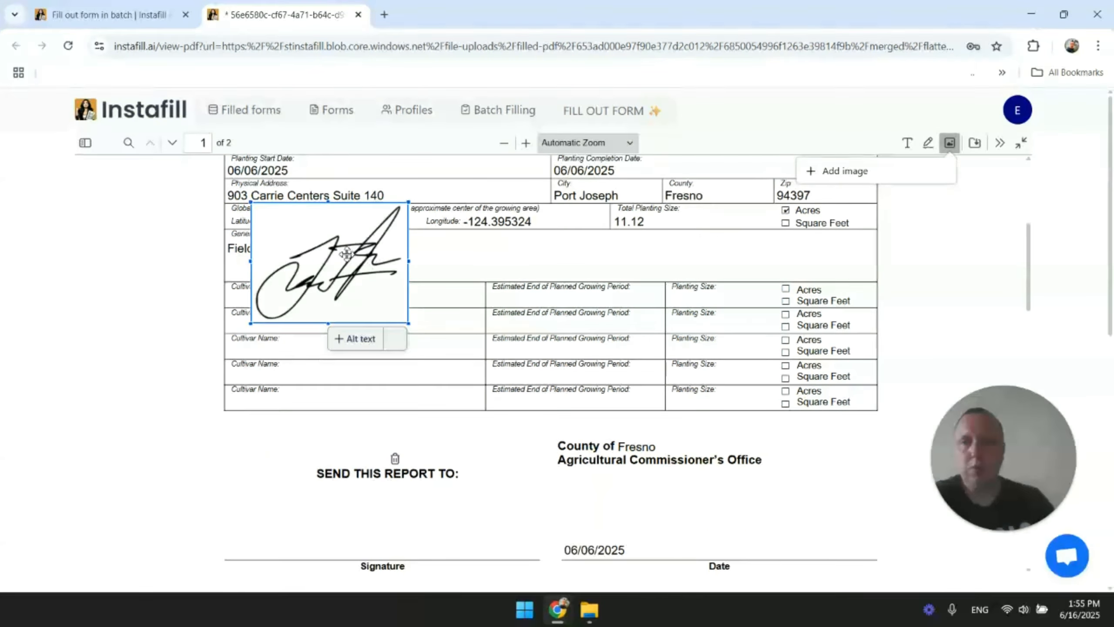
left_click_drag(350, 270, 400, 459)
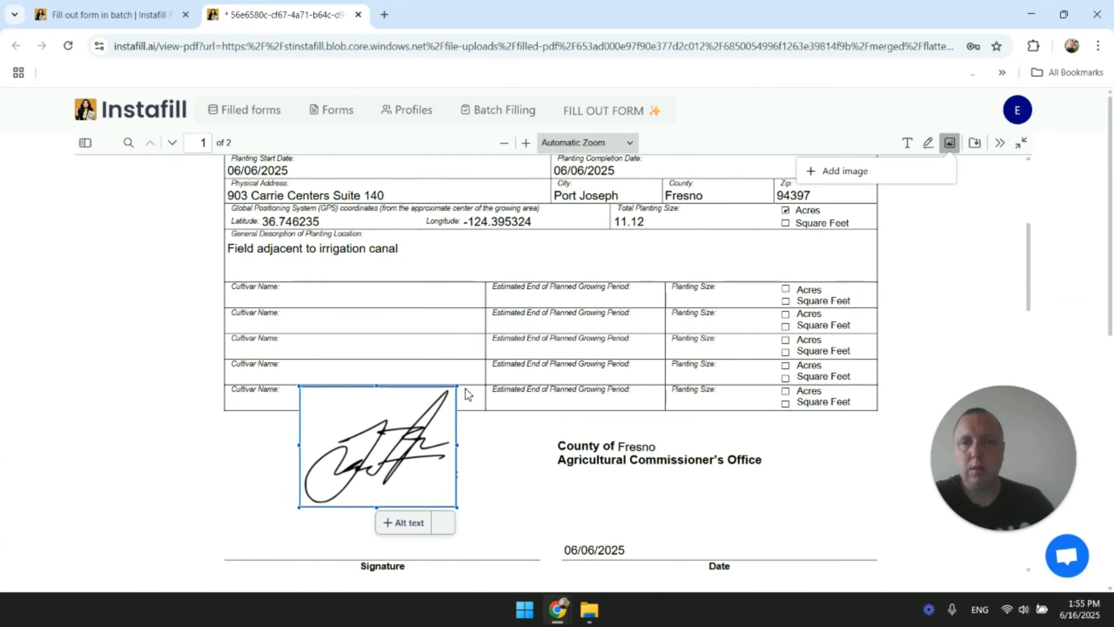
mouse_move(459, 385)
left_mouse_down()
mouse_move(373, 450)
mouse_move(379, 528)
mouse_move(406, 517)
left_mouse_up()
scroll(907, 346, "down", 5)
scroll(907, 346, "up", 3)
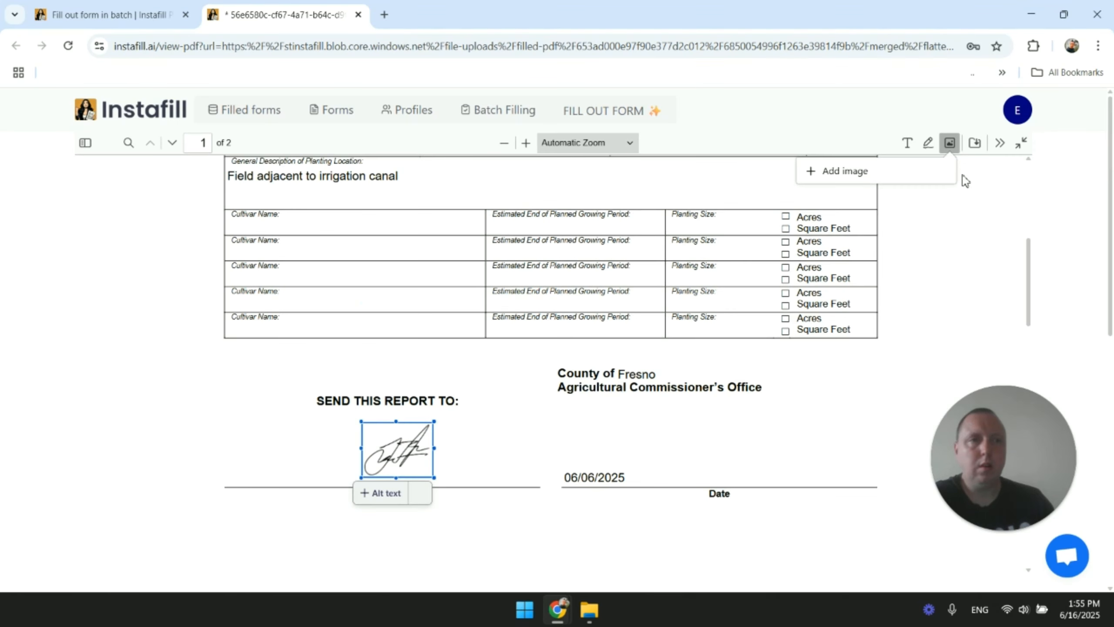
Step: Download the signed merged PDF and open document.pdf to check the signature on the Redwood Hemp LLC page
left_click(975, 142)
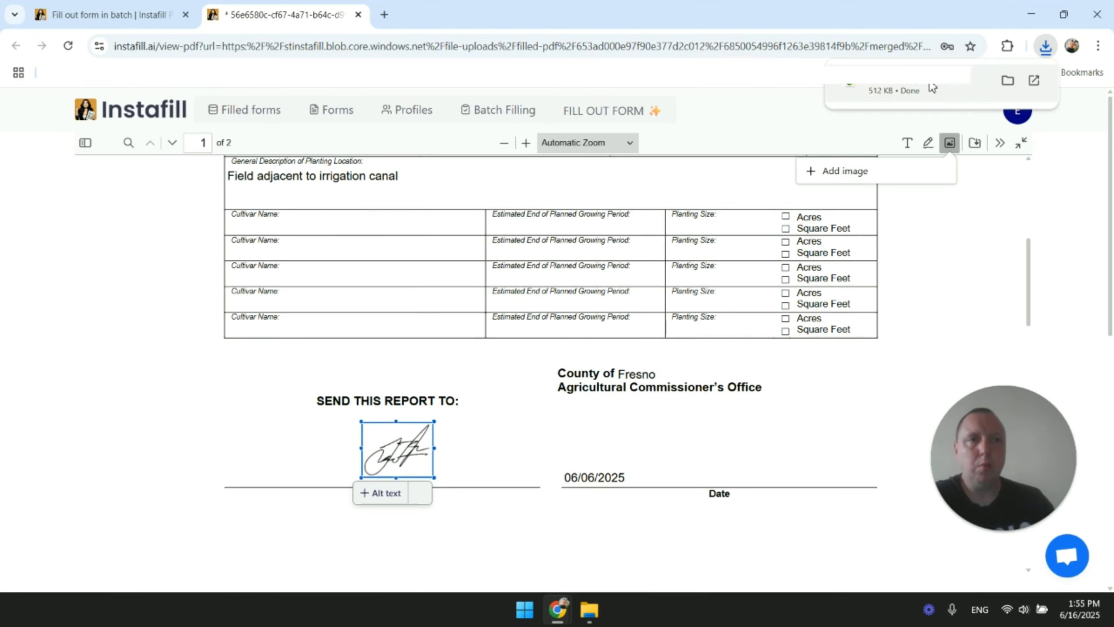
left_click(932, 90)
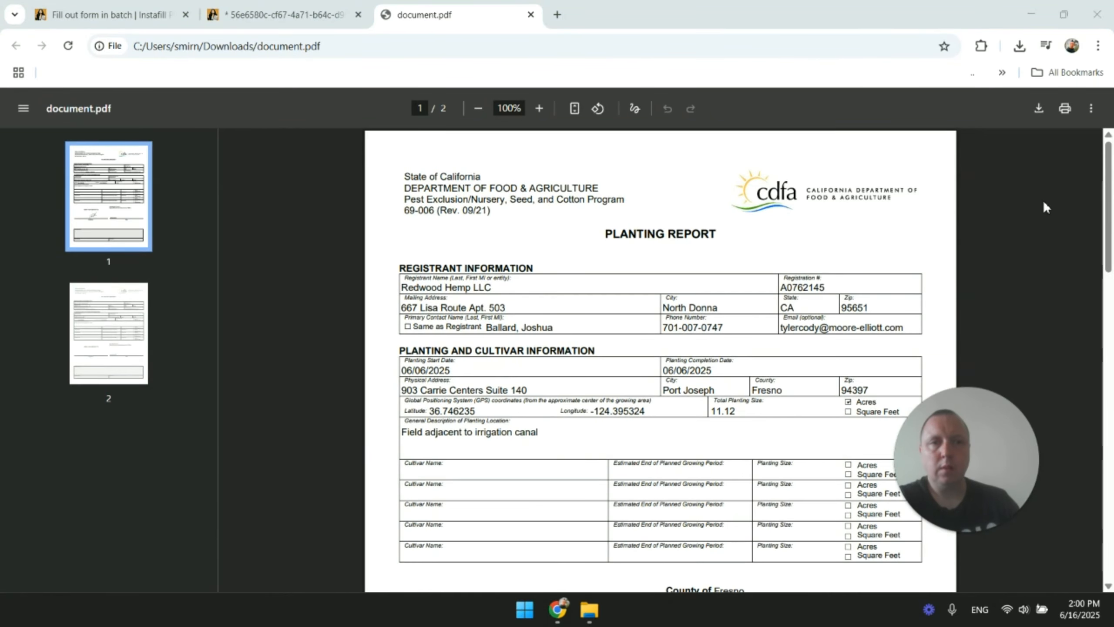
scroll(1109, 197, "down", 1)
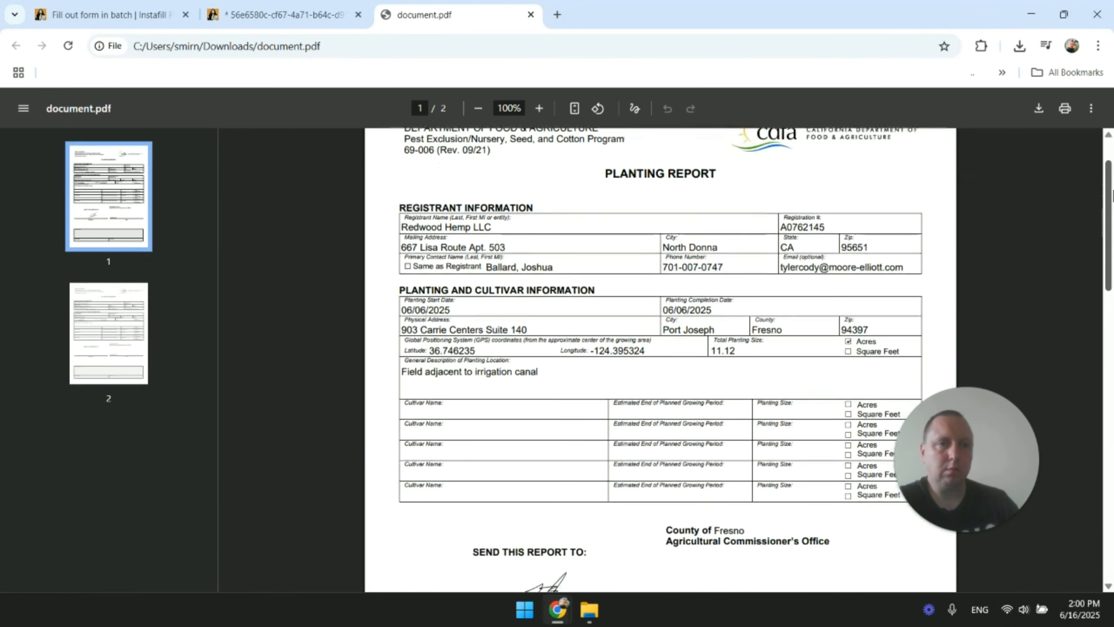
scroll(1110, 196, "down", 1)
scroll(1110, 194, "up", 2)
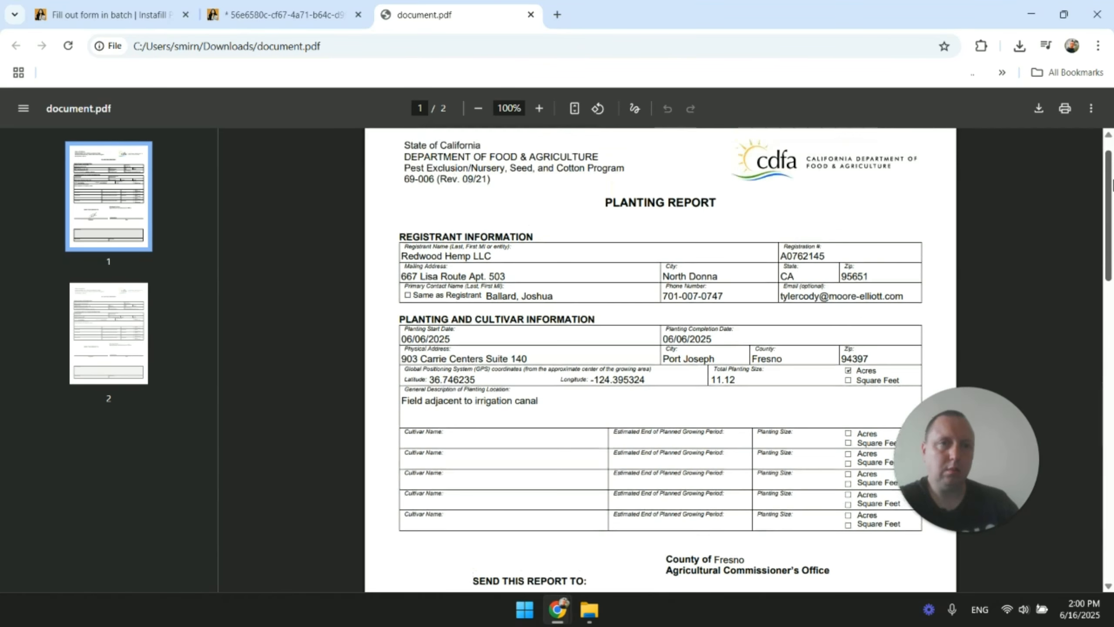
left_click(479, 109)
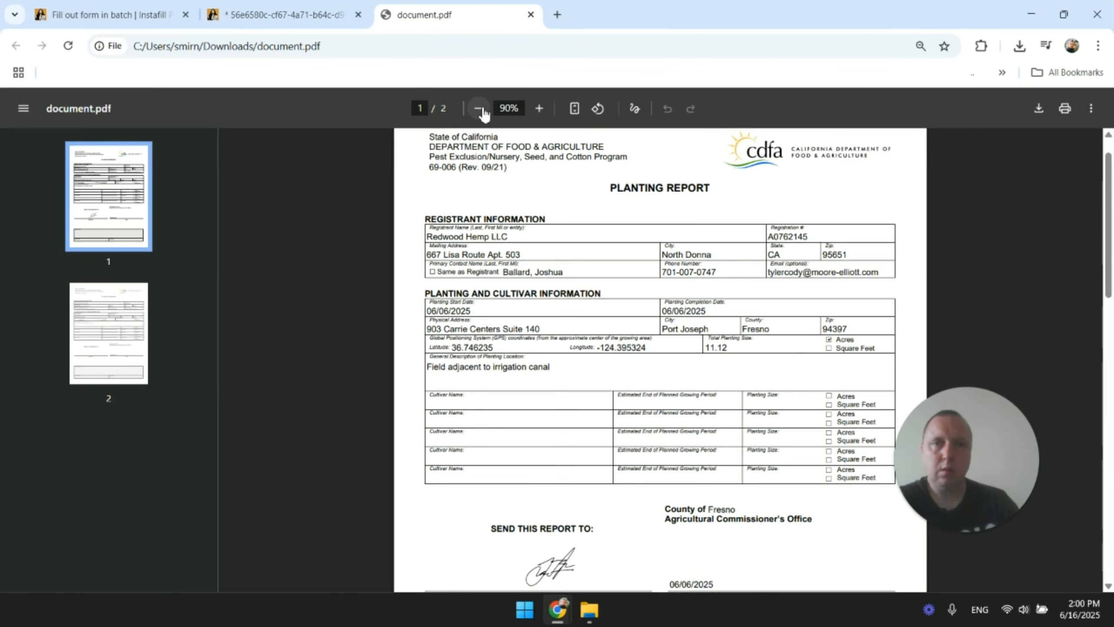
left_click(479, 109)
scroll(1109, 206, "down", 2)
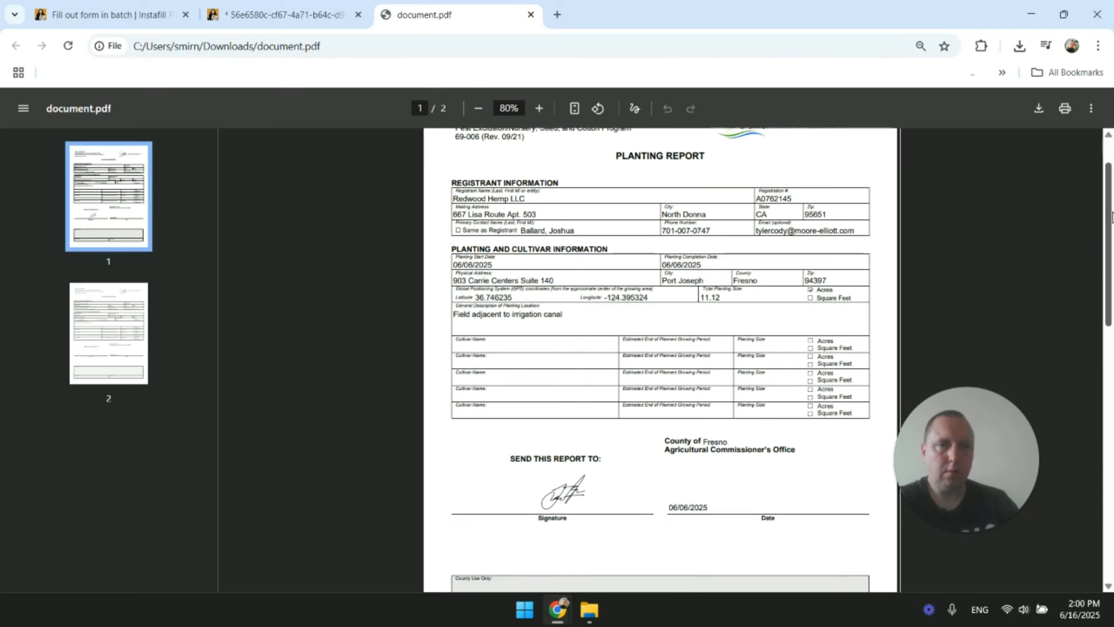
mouse_move(1112, 254)
left_mouse_down()
mouse_move(1112, 487)
mouse_move(1113, 248)
left_mouse_up()
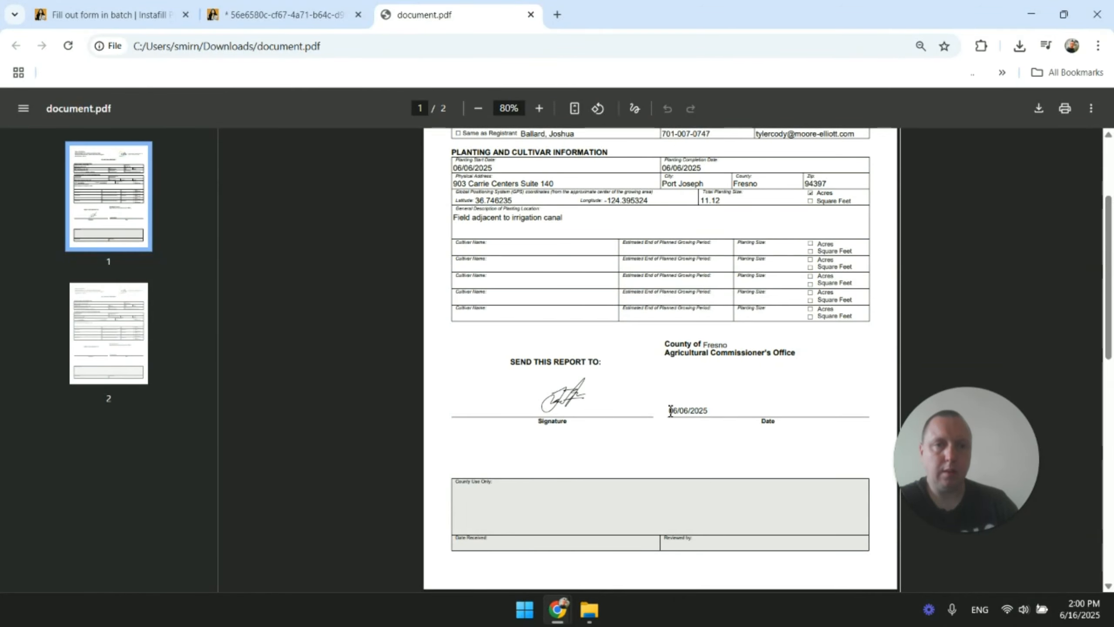
Step: Check the signing dates on both pages of document.pdf and the Sierra Valley Botanicals registrant and planting details
left_click_drag(674, 410, 711, 408)
scroll(712, 395, "down", 10)
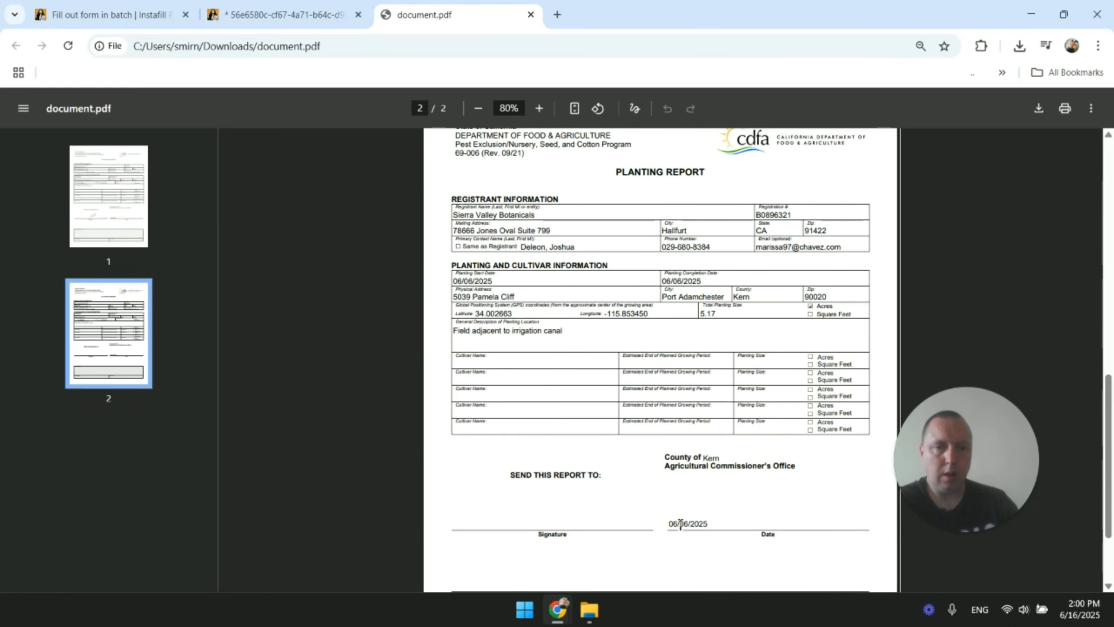
left_click_drag(669, 523, 710, 516)
scroll(708, 518, "up", 3)
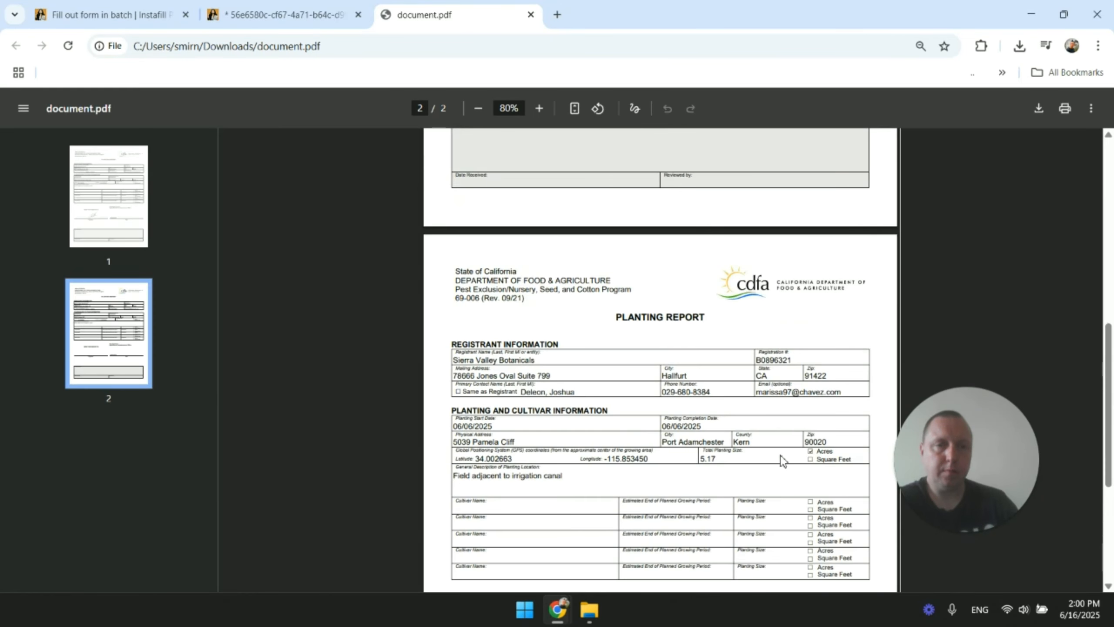
left_click_drag(780, 455, 459, 365)
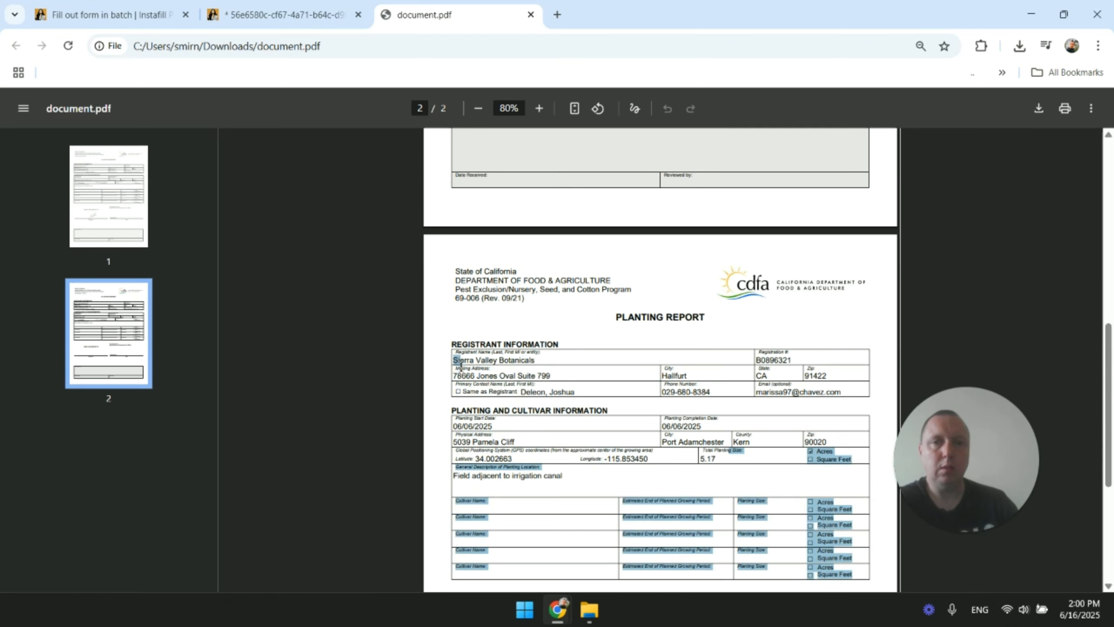
left_click(565, 349)
scroll(582, 395, "up", 5)
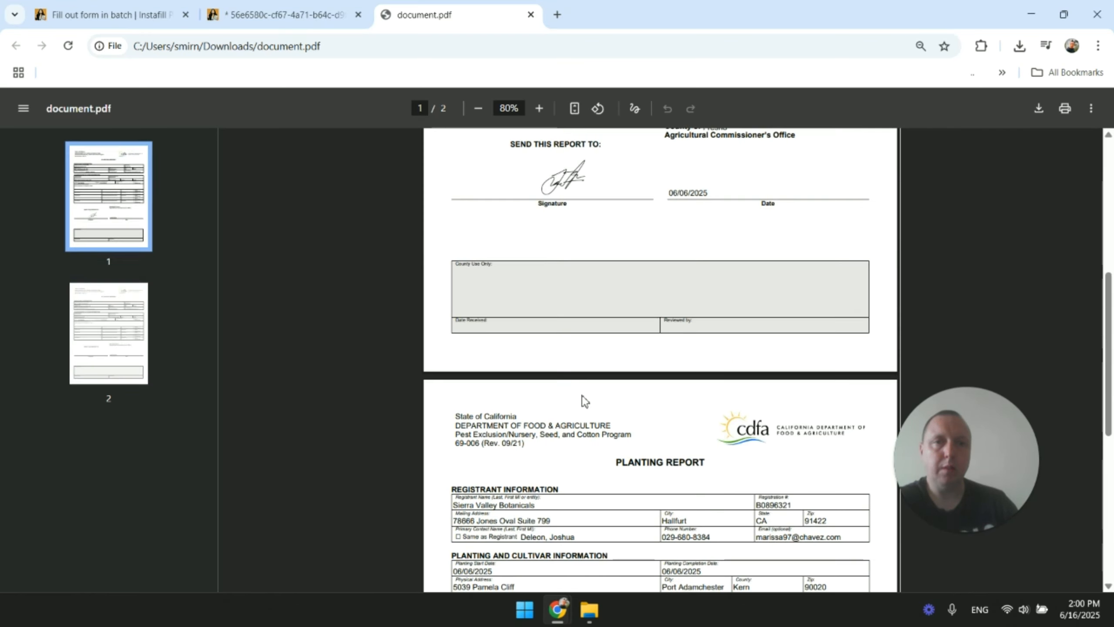
scroll(592, 409, "up", 6)
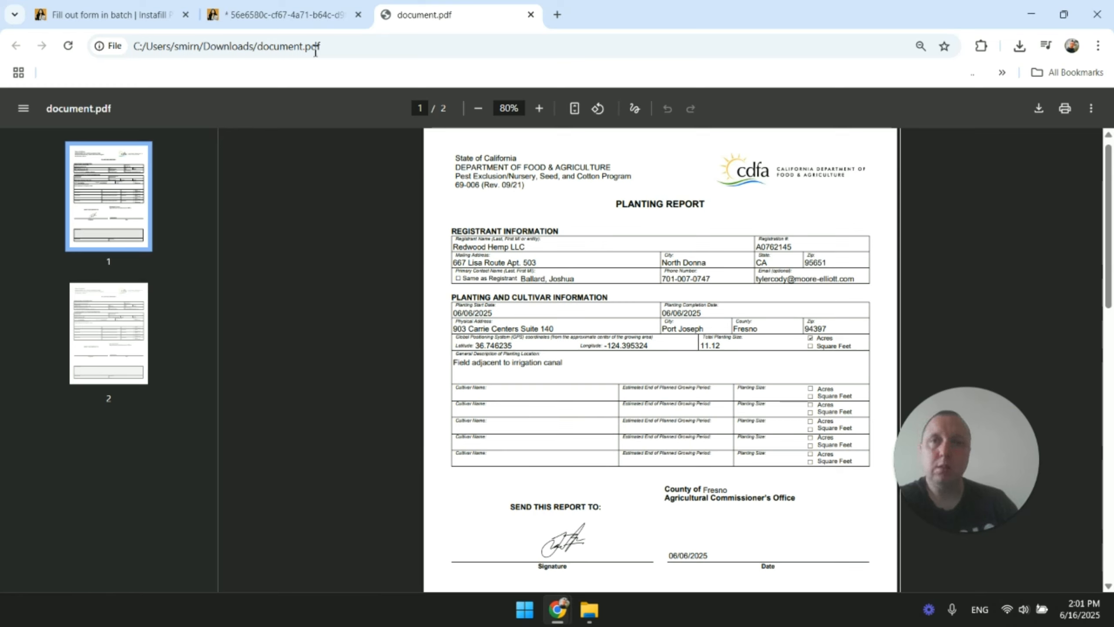
Step: Close the merged PDF and document.pdf to return to the batch fill page
left_click(277, 6)
scroll(432, 238, "up", 7)
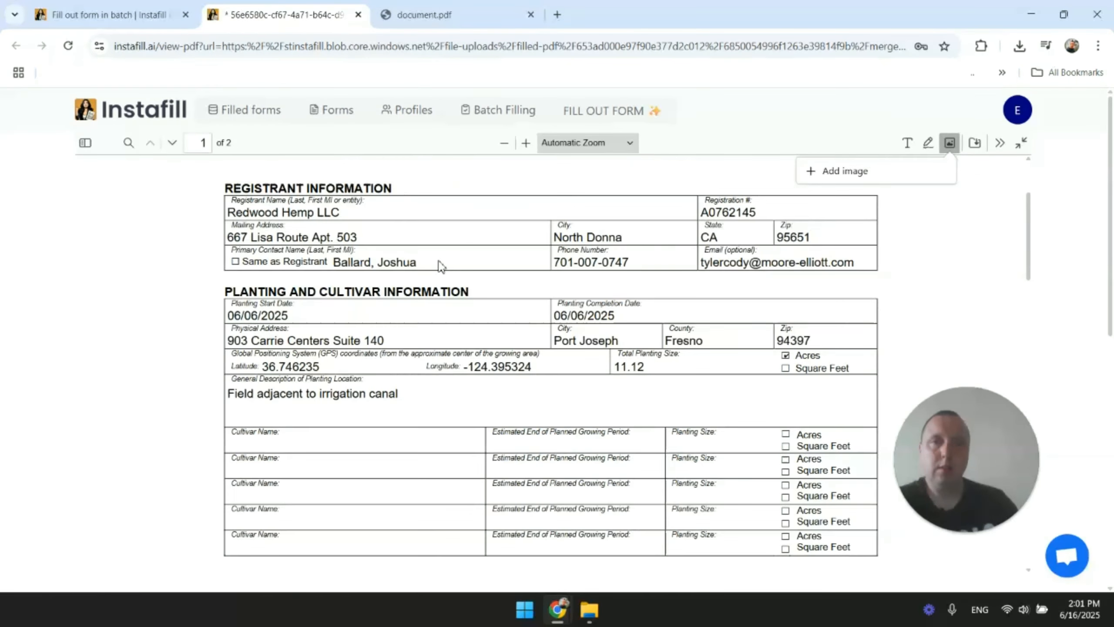
left_click(358, 15)
left_click(355, 15)
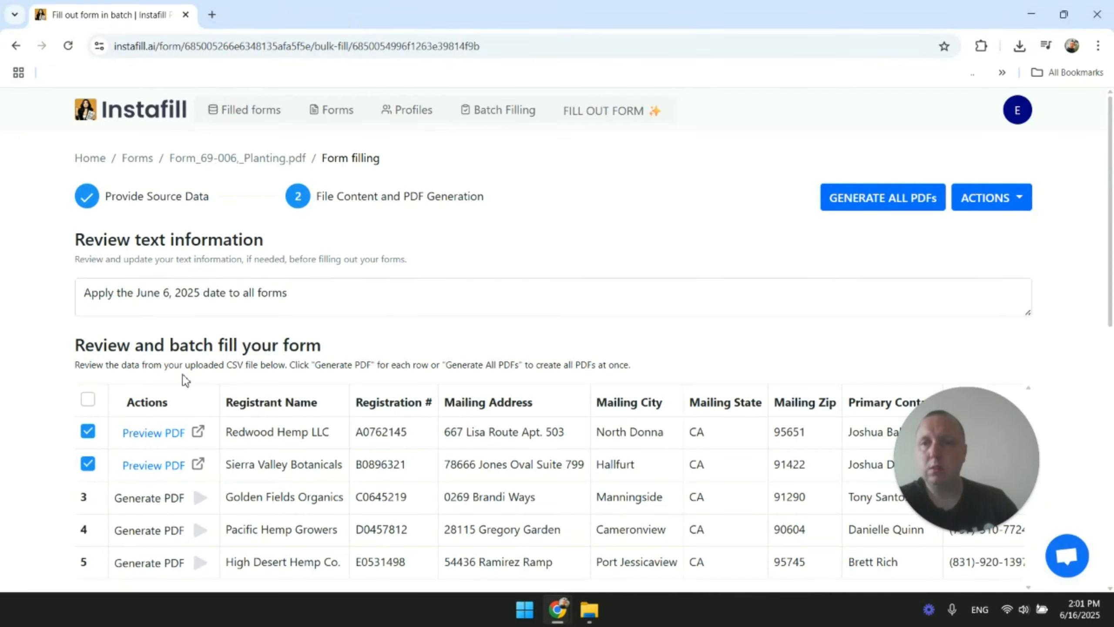
Step: Generate the PDFs for the Golden Fields Organics, Pacific Hemp Growers and High Desert Hemp Co. rows
scroll(183, 376, "down", 3)
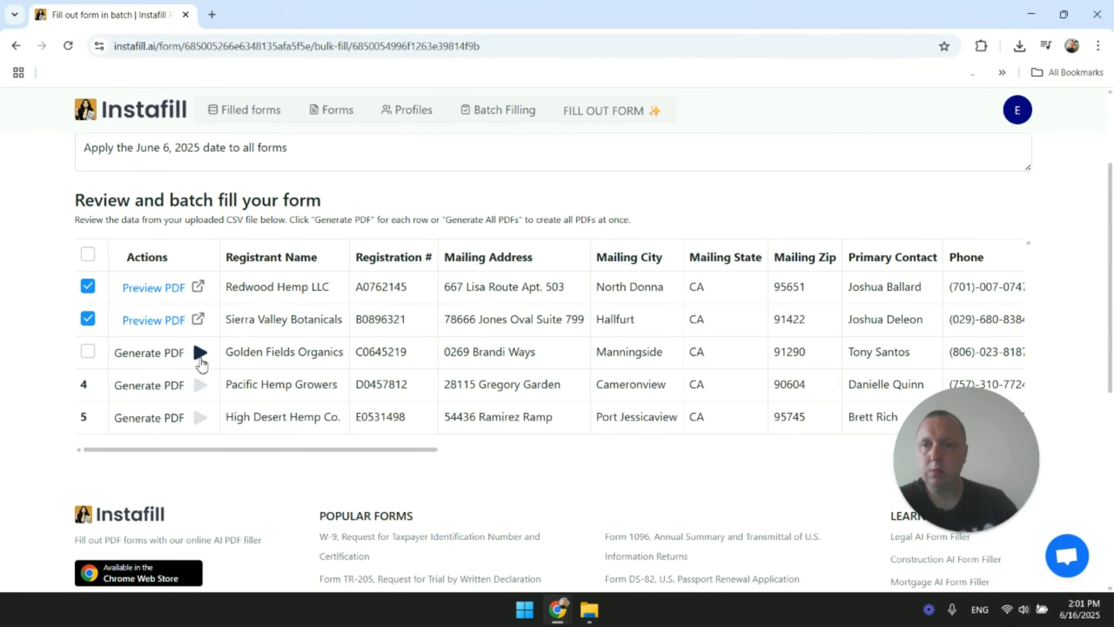
left_click(201, 359)
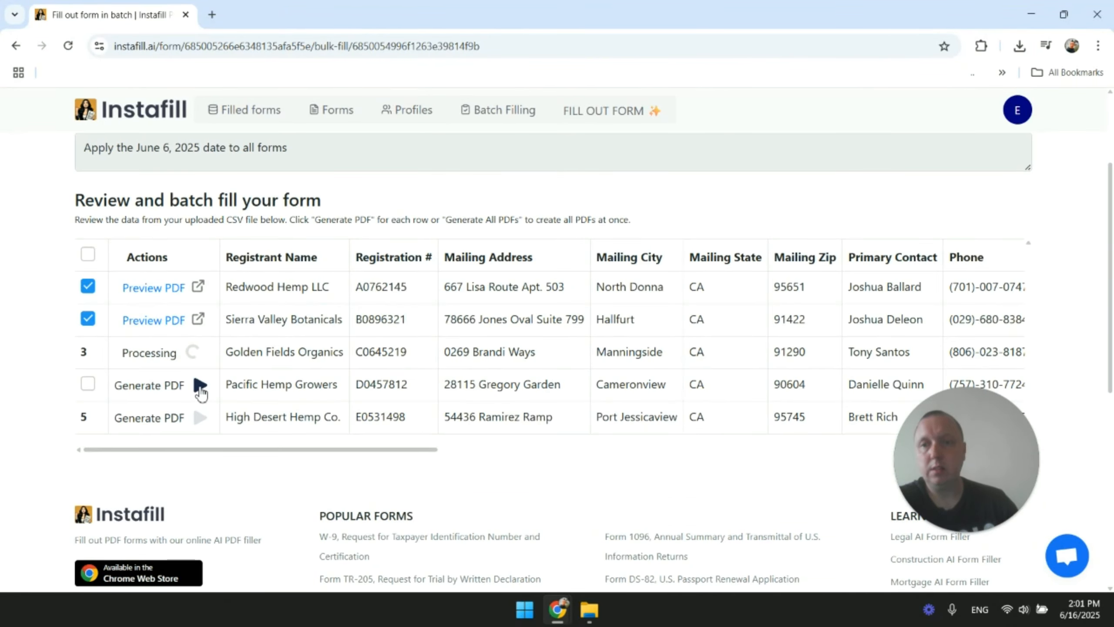
left_click(200, 388)
left_click(199, 419)
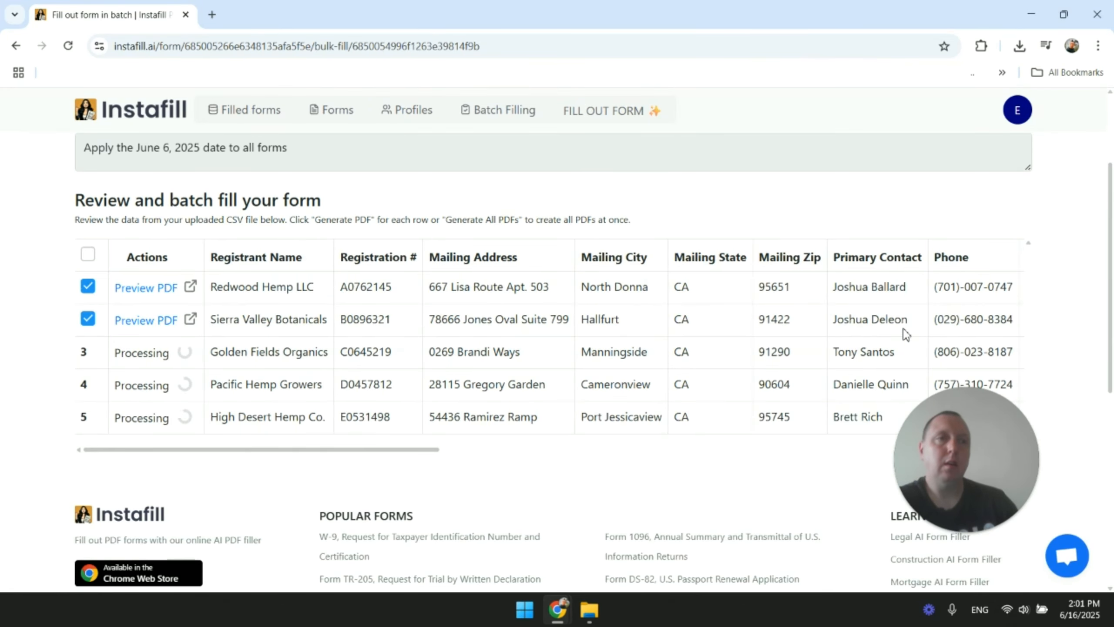
scroll(1045, 316, "up", 3)
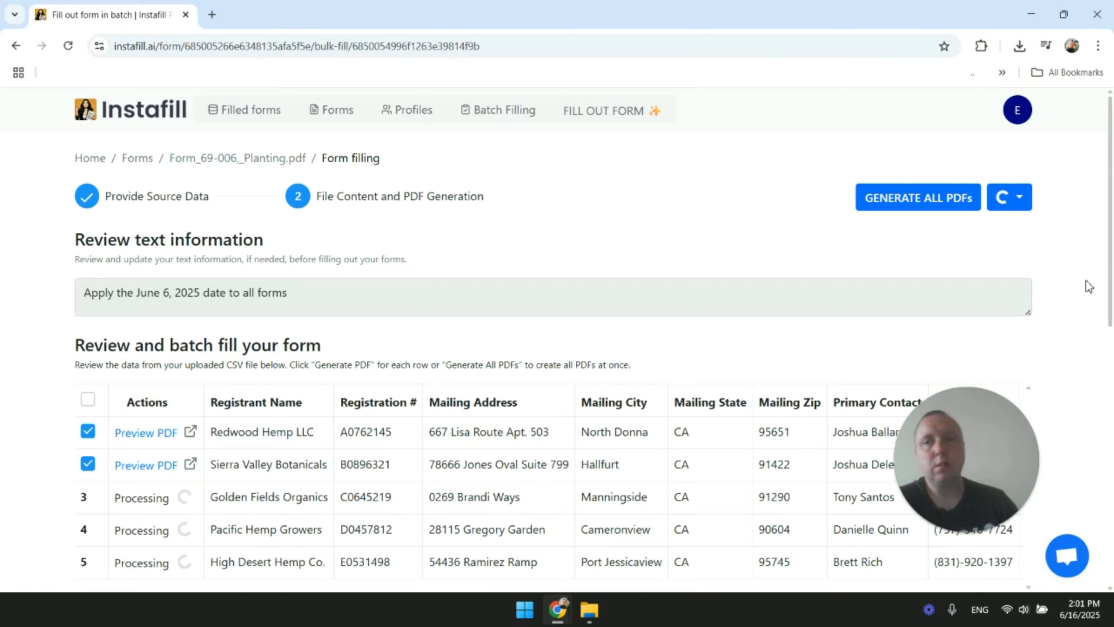